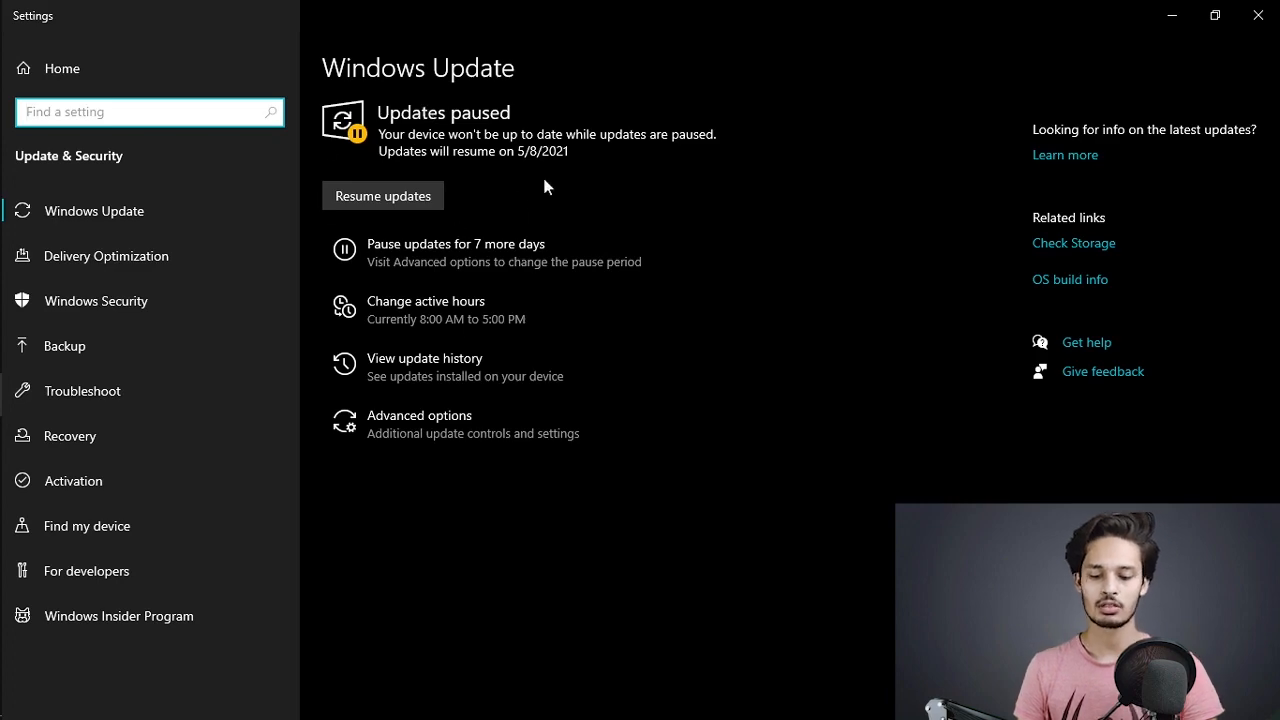
# Step: Review the available pause-until dates in the Windows Update advanced options and return to the main update page
pyautogui.click(461, 436)
pyautogui.scroll(-1, 287, 388)
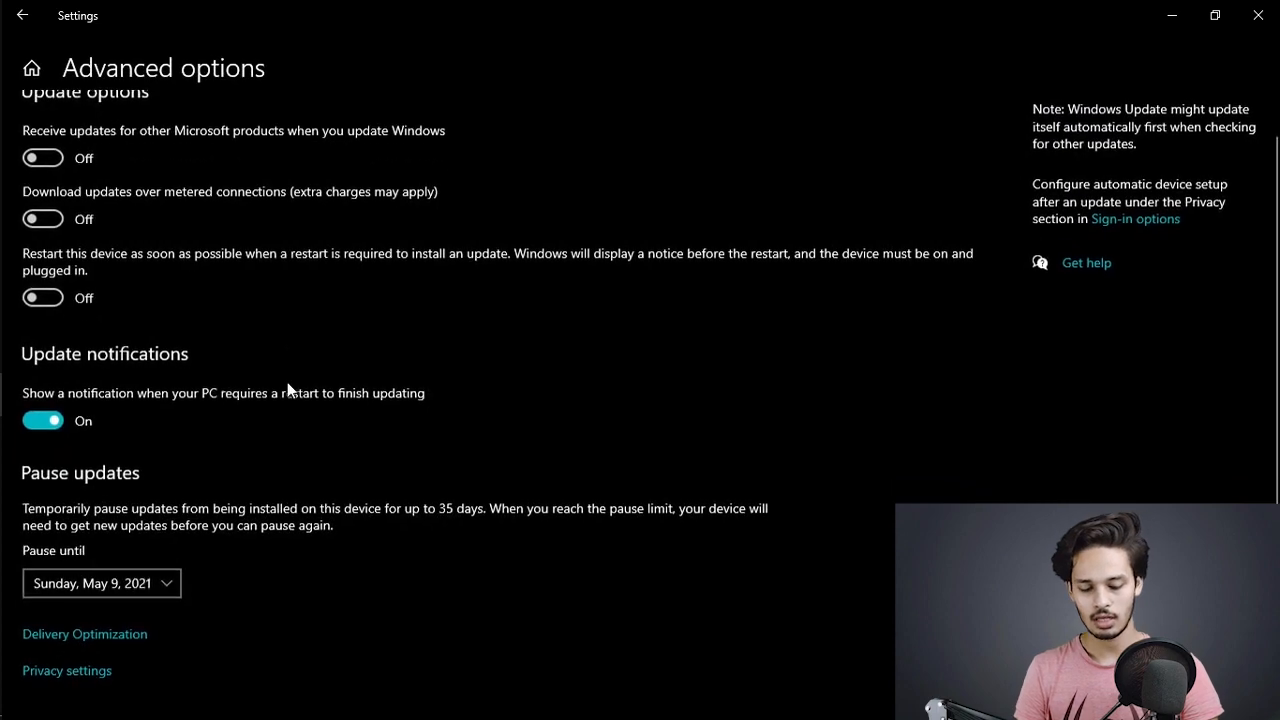
pyautogui.click(162, 587)
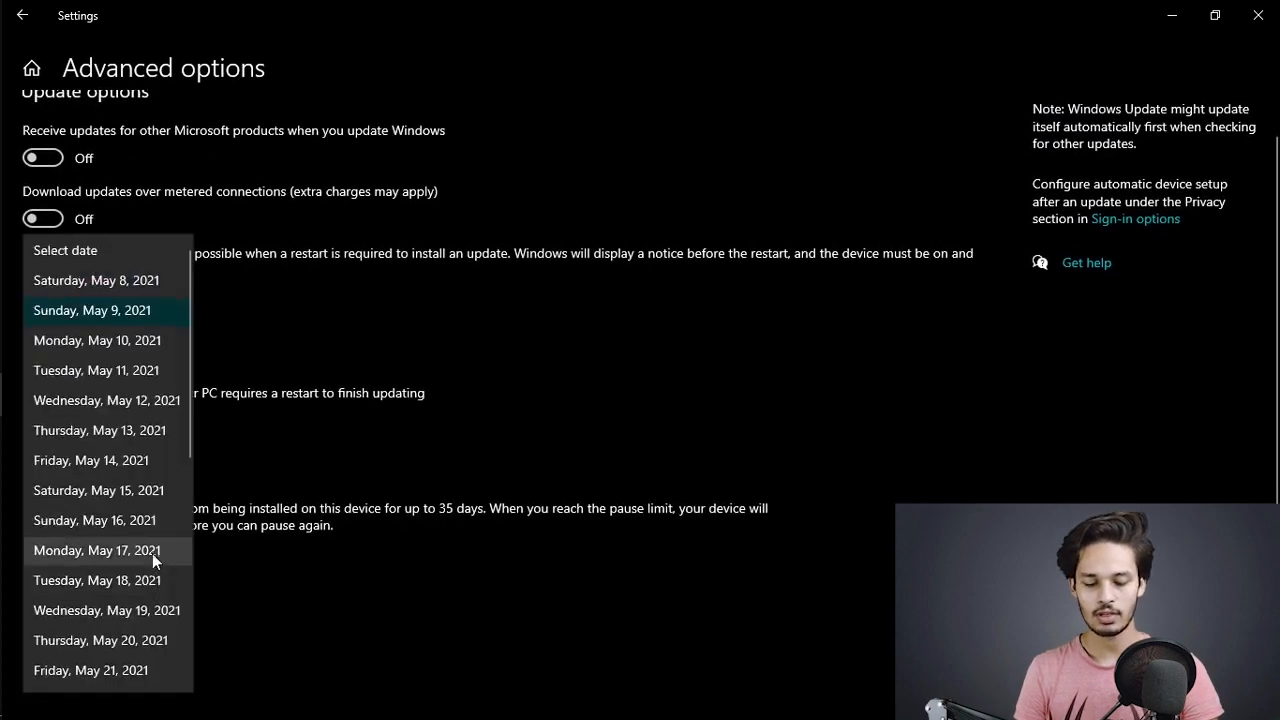
pyautogui.scroll(-5, 152, 553)
pyautogui.click(643, 427)
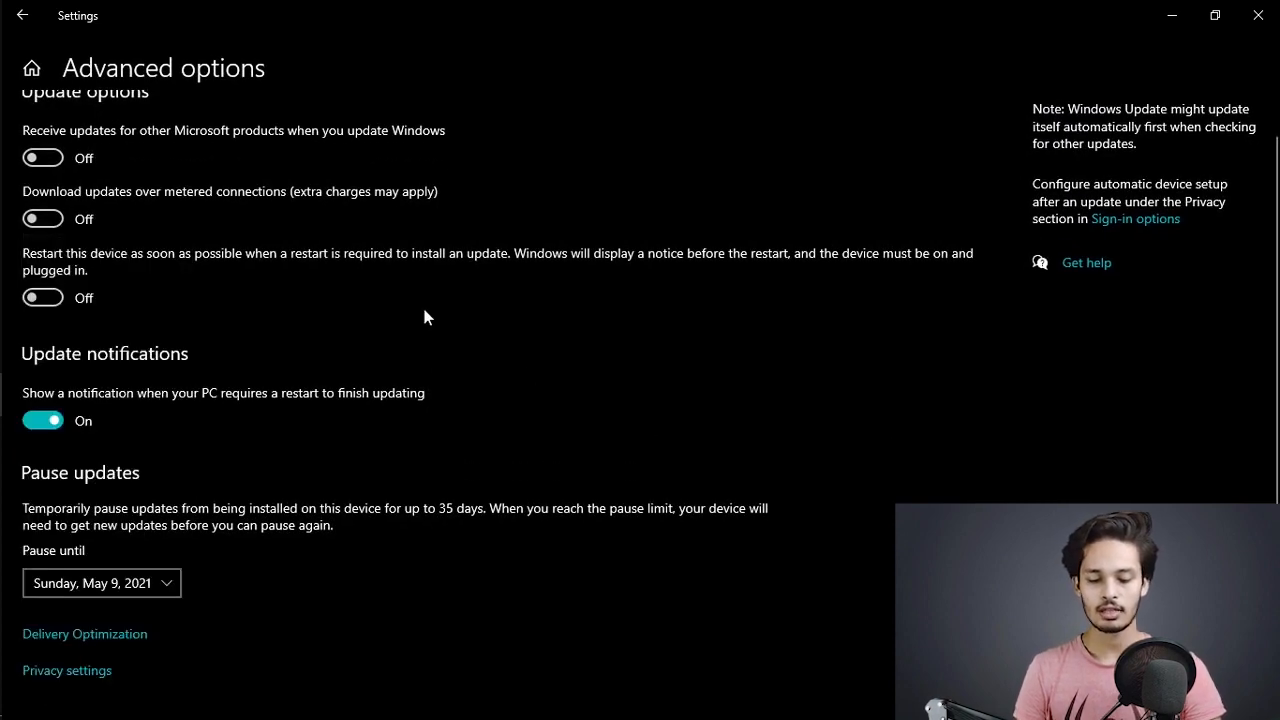
pyautogui.scroll(1, 423, 314)
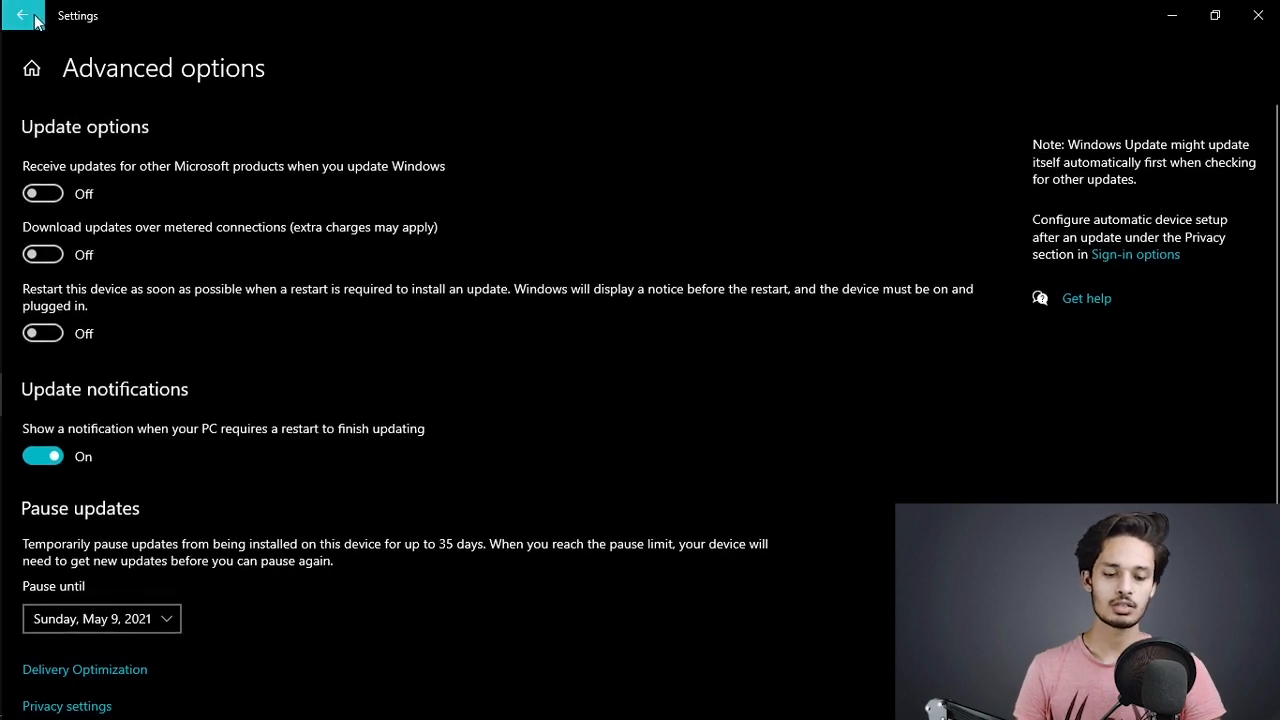
pyautogui.click(35, 17)
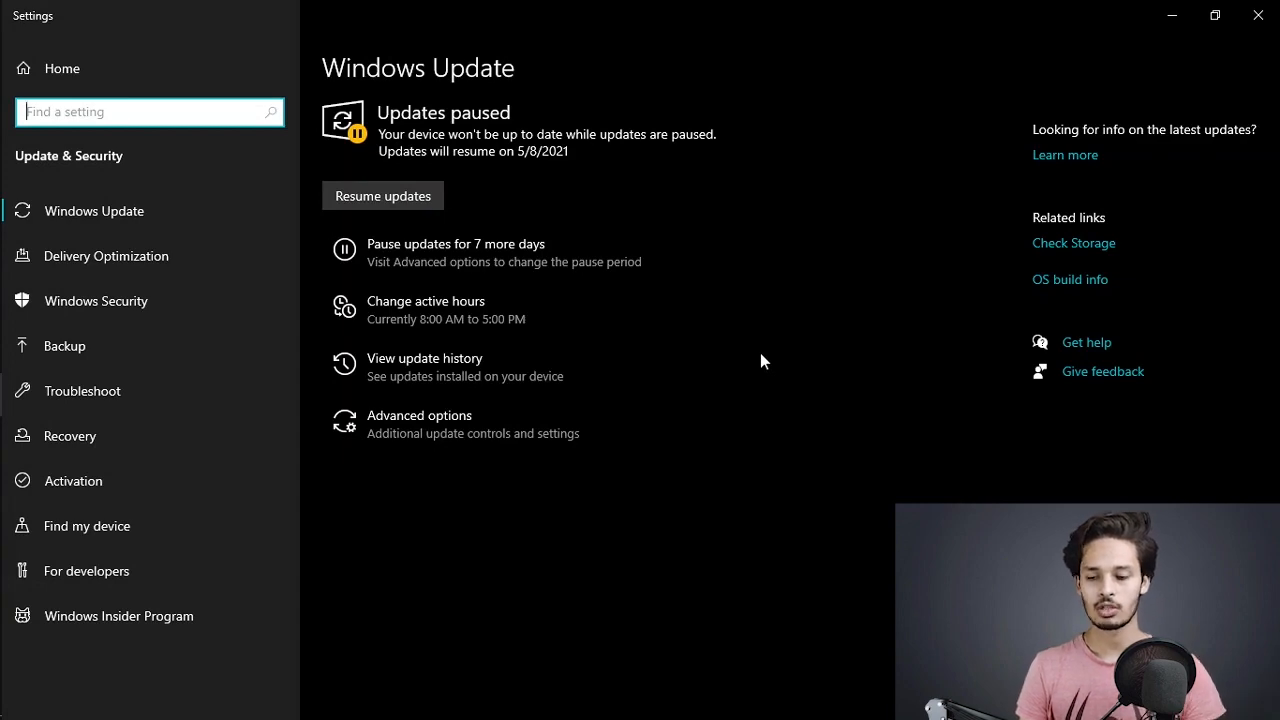
# Step: Minimize the Settings window and open the Run dialog through Windows search
pyautogui.click(1172, 14)
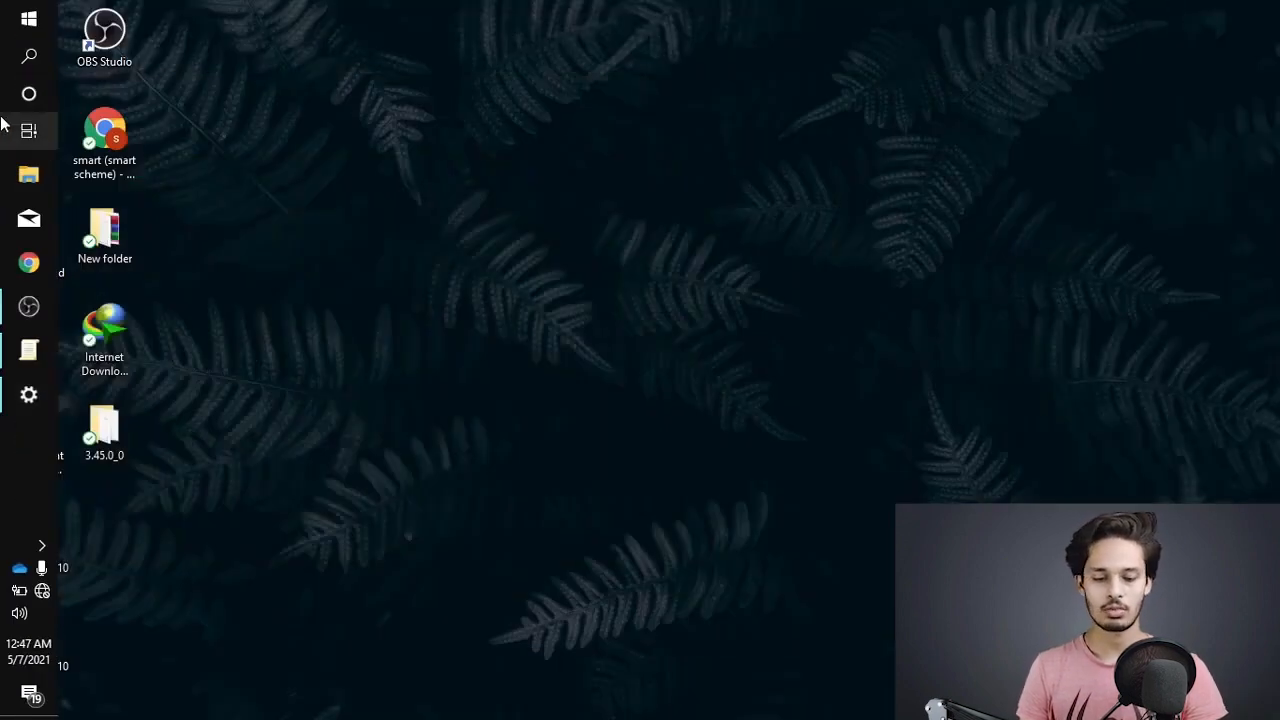
pyautogui.click(14, 73)
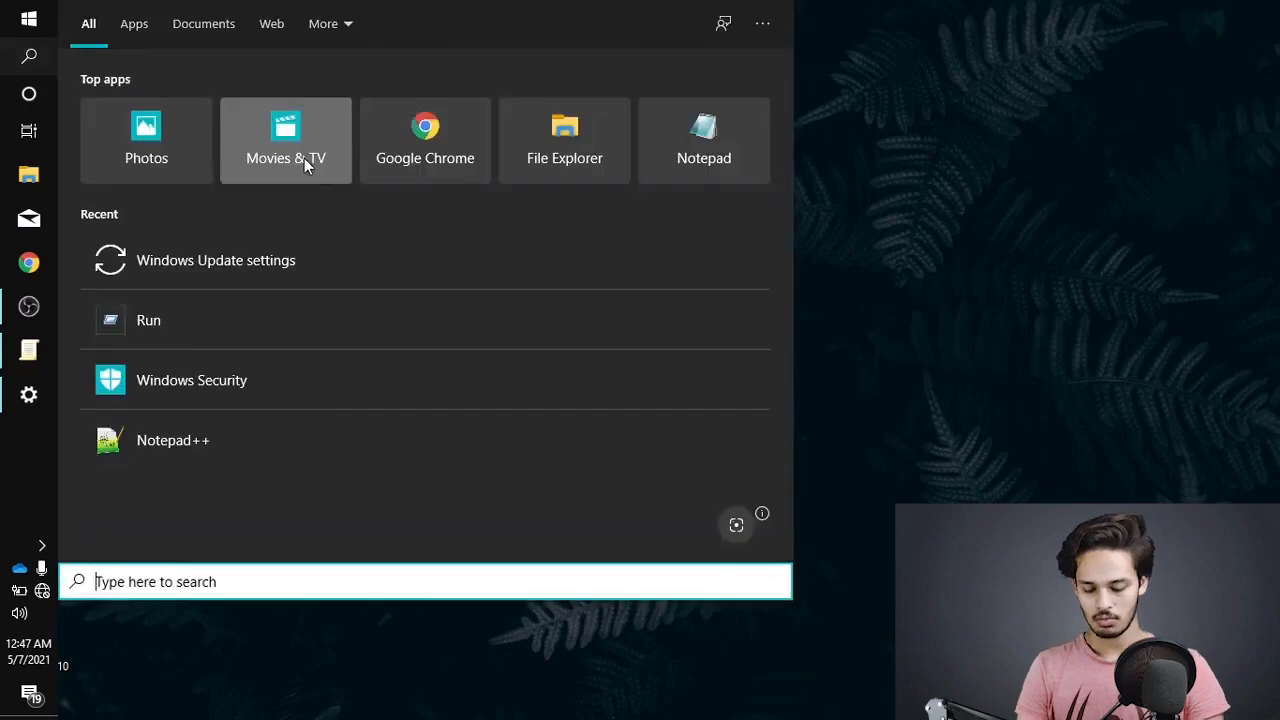
pyautogui.write('run')
pyautogui.press('Return')
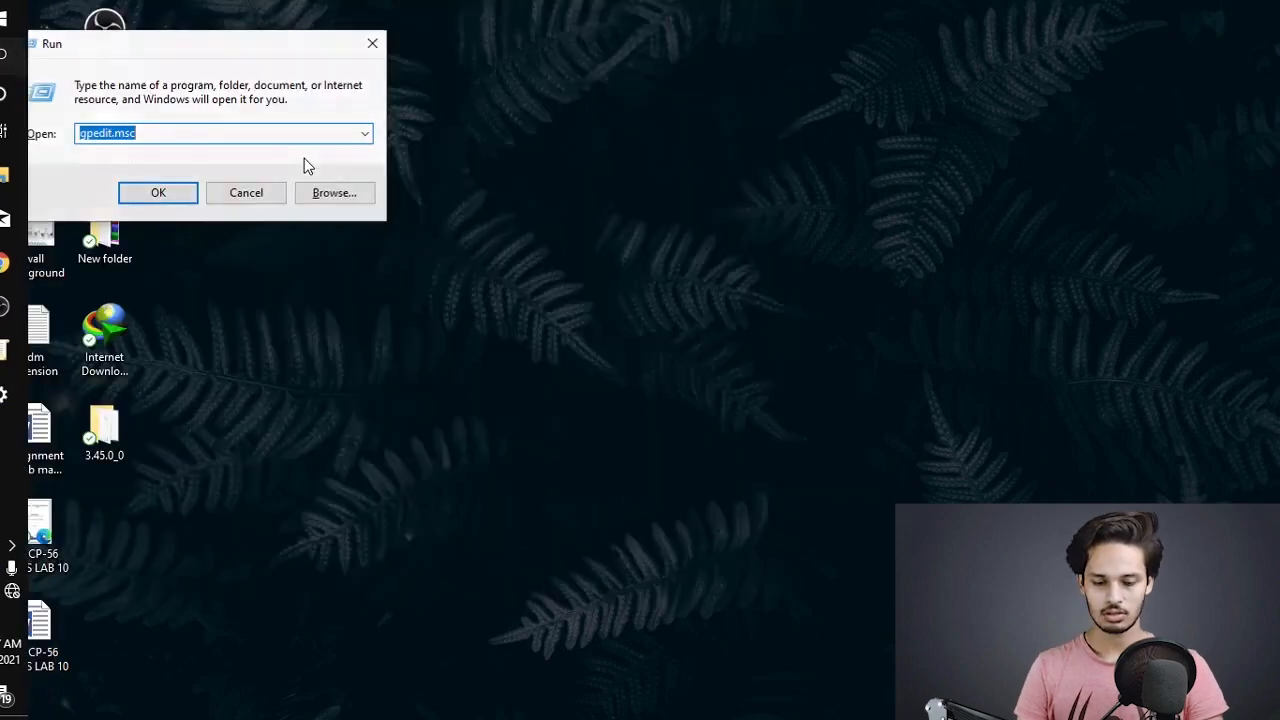
# Step: Replace the existing Run command with services.msc and launch it
pyautogui.click(281, 136)
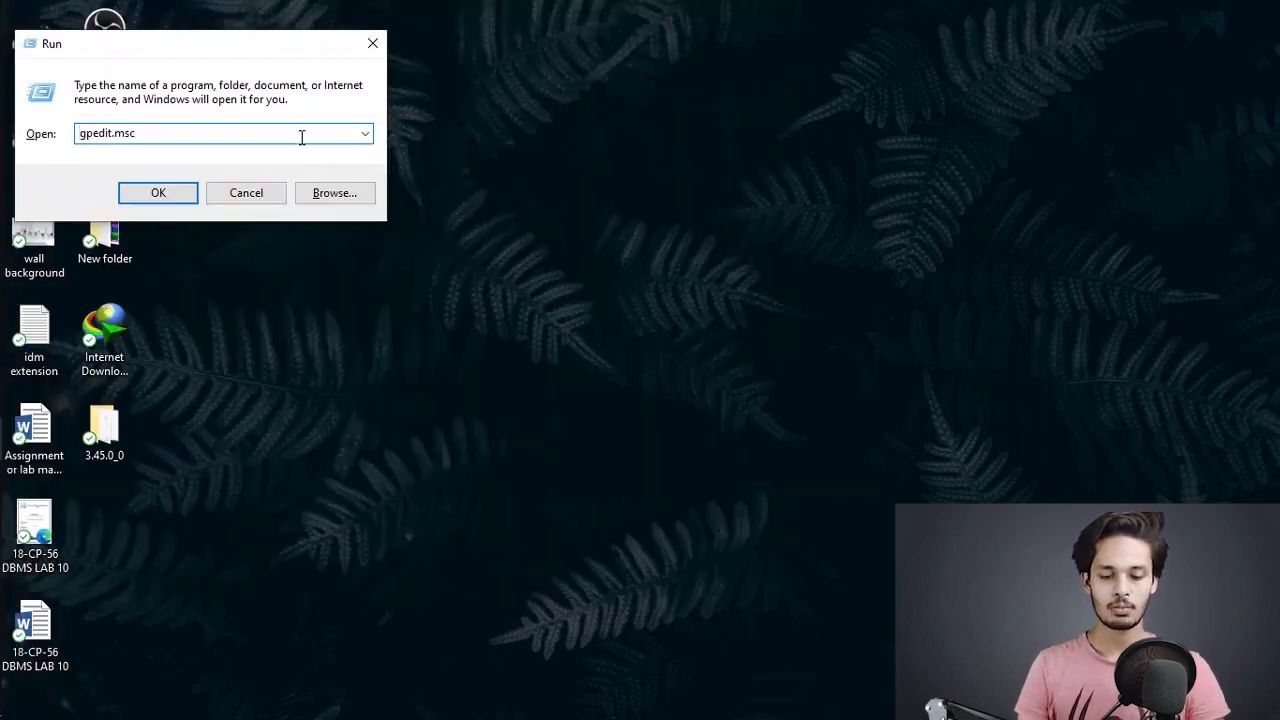
pyautogui.press('BackSpace')
pyautogui.press('BackSpace')
pyautogui.press('BackSpace')
pyautogui.press('BackSpace')
pyautogui.press('BackSpace')
pyautogui.press('BackSpace')
pyautogui.press('BackSpace')
pyautogui.press('BackSpace')
pyautogui.press('BackSpace')
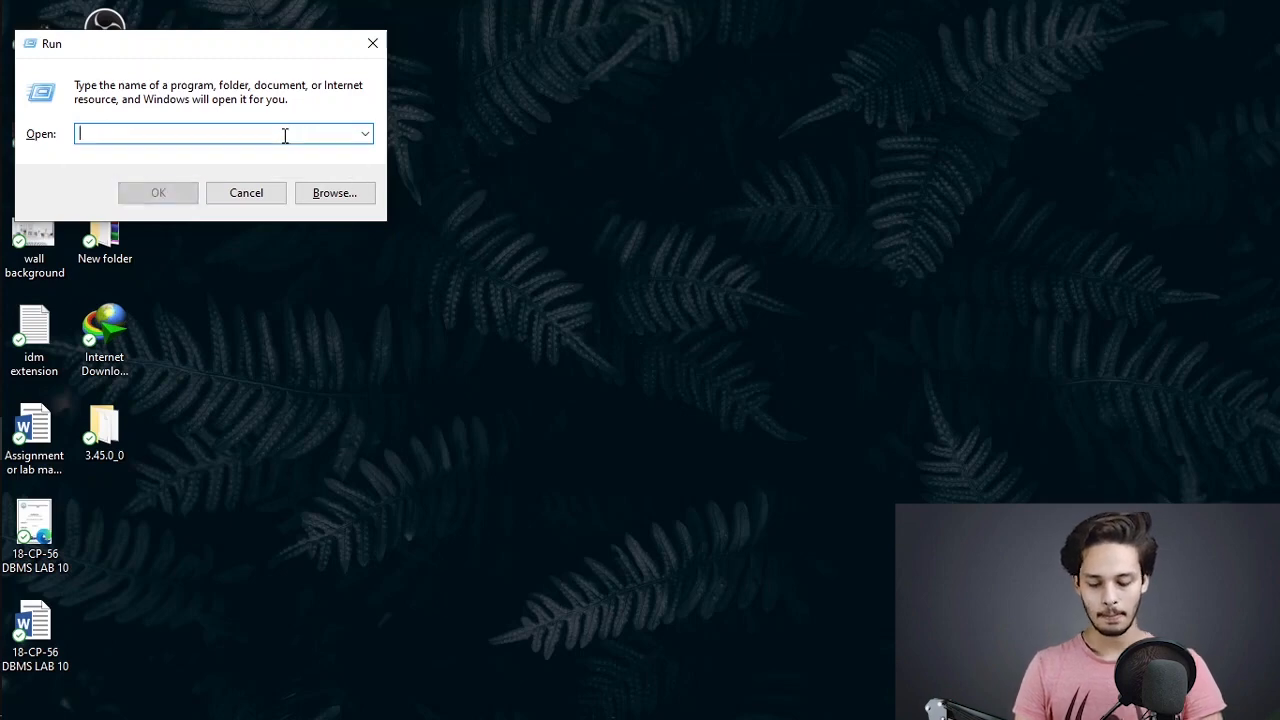
pyautogui.write('service')
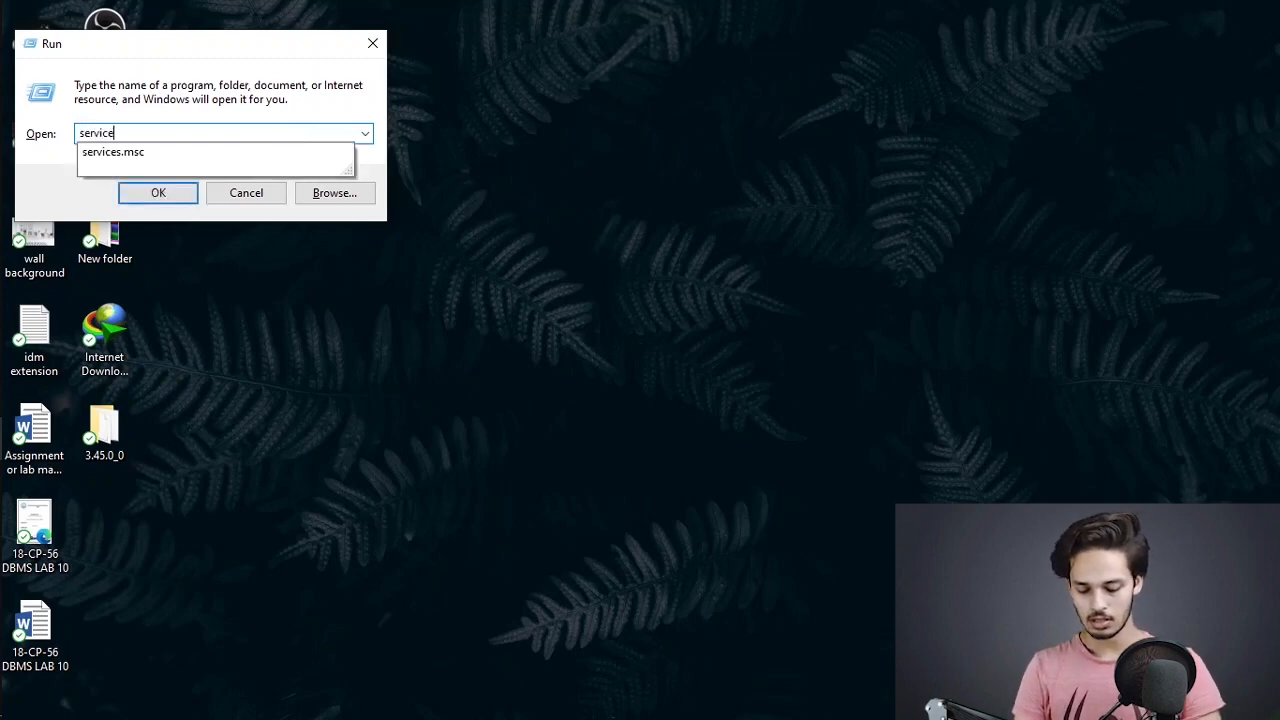
pyautogui.write('s.msc')
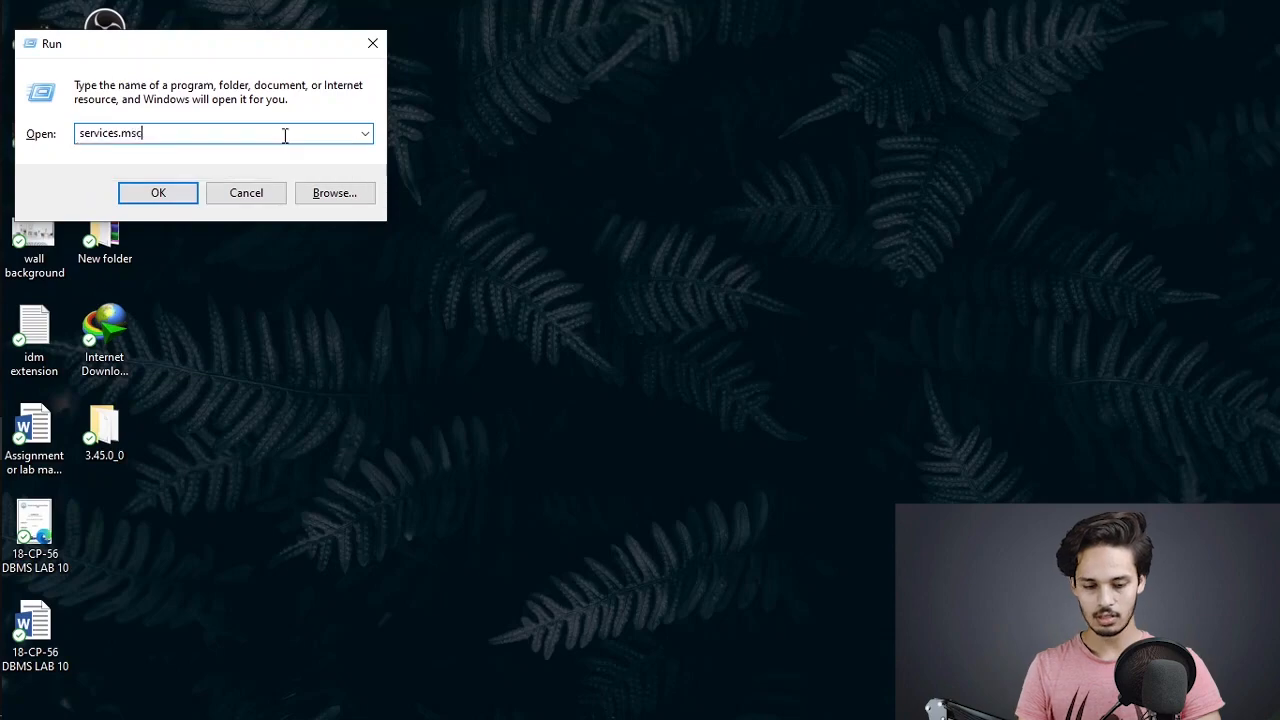
pyautogui.press('Return')
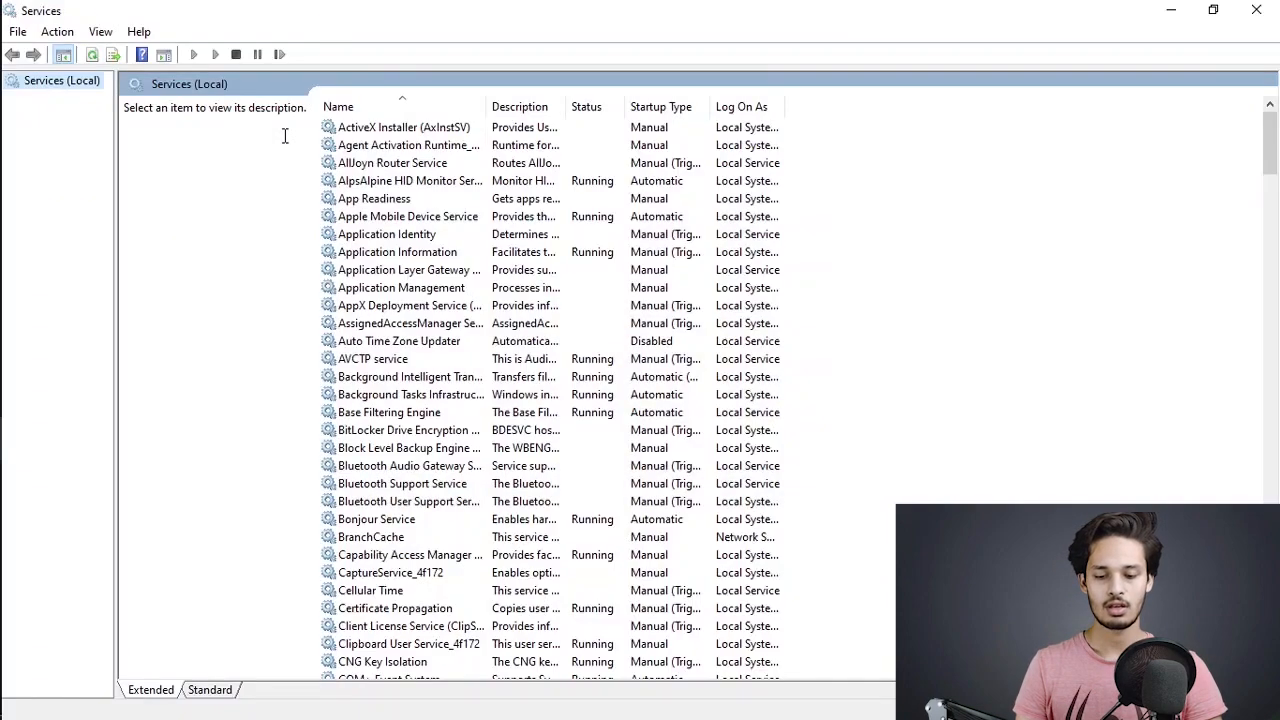
# Step: Locate and select the Windows Update service in the list of local services
pyautogui.click(497, 257)
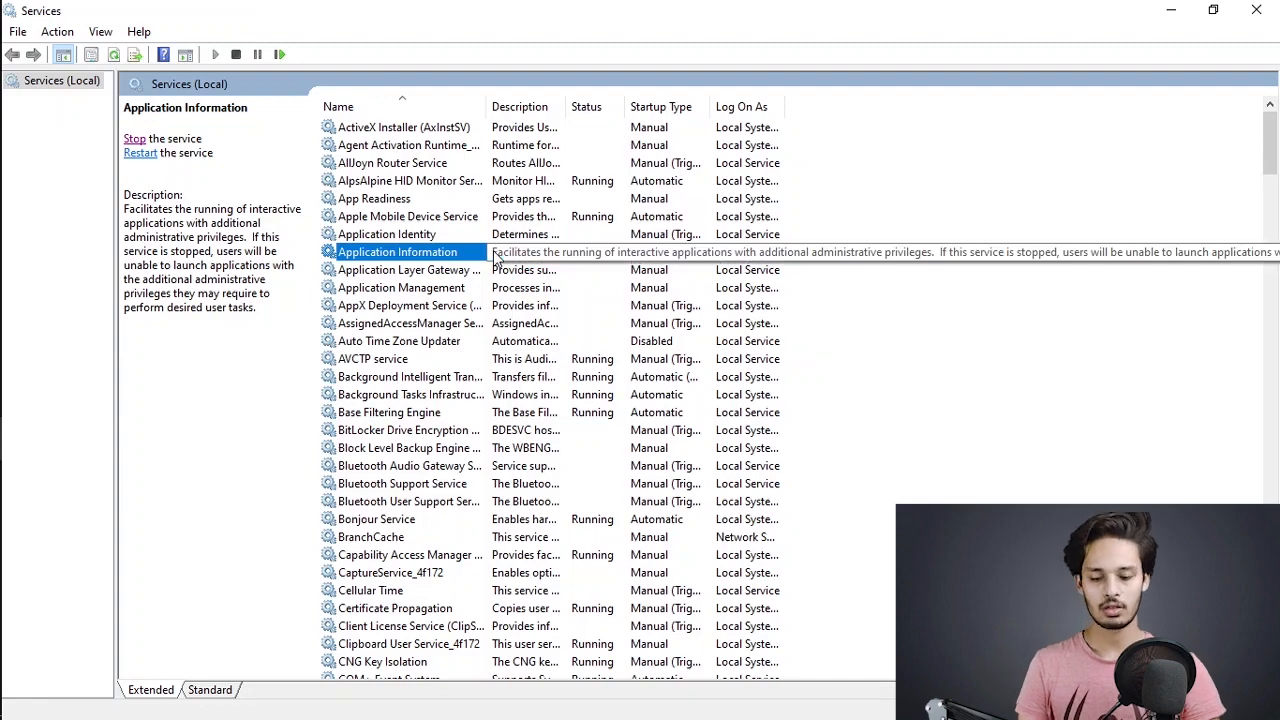
pyautogui.press('w')
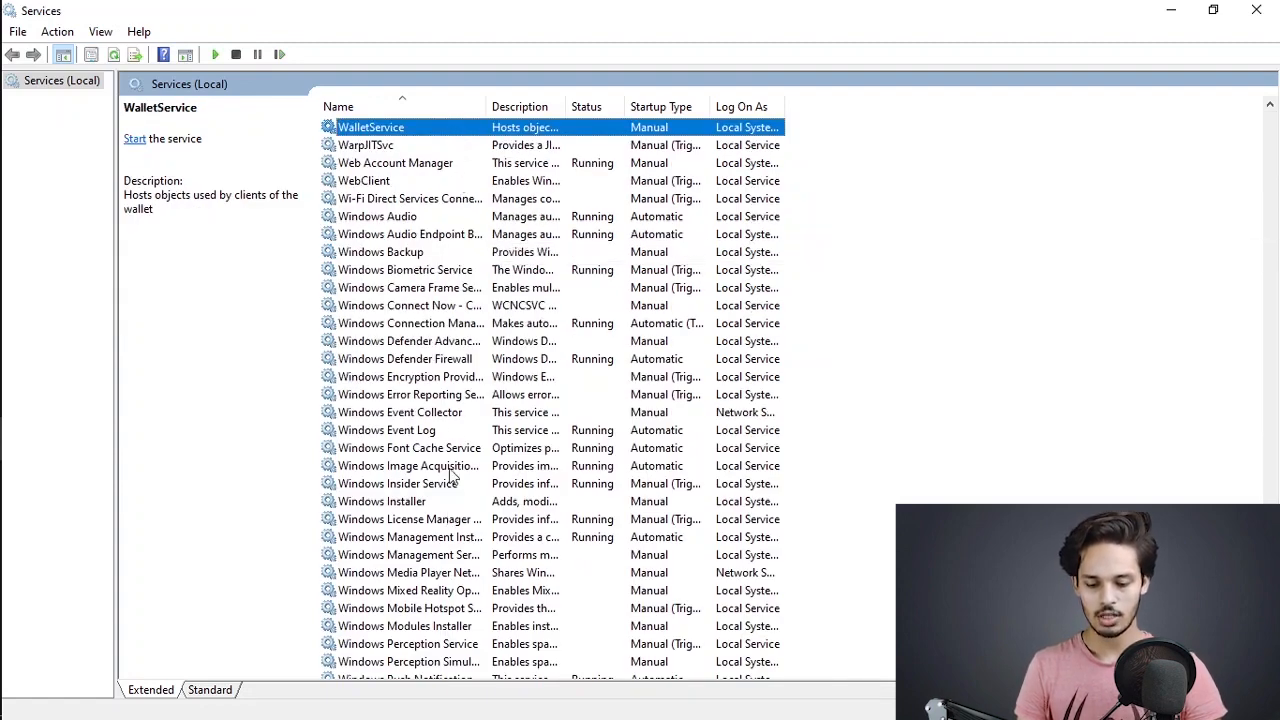
pyautogui.press('Down')
pyautogui.press('Down')
pyautogui.press('Down')
pyautogui.press('Down')
pyautogui.press('Down')
pyautogui.press('Down')
pyautogui.press('Down')
pyautogui.press('Down')
pyautogui.press('Down')
pyautogui.press('Down')
pyautogui.press('Down')
pyautogui.press('Down')
pyautogui.press('Down')
pyautogui.press('Down')
pyautogui.press('Down')
pyautogui.press('Down')
pyautogui.press('Down')
pyautogui.press('Down')
pyautogui.press('Down')
pyautogui.press('Down')
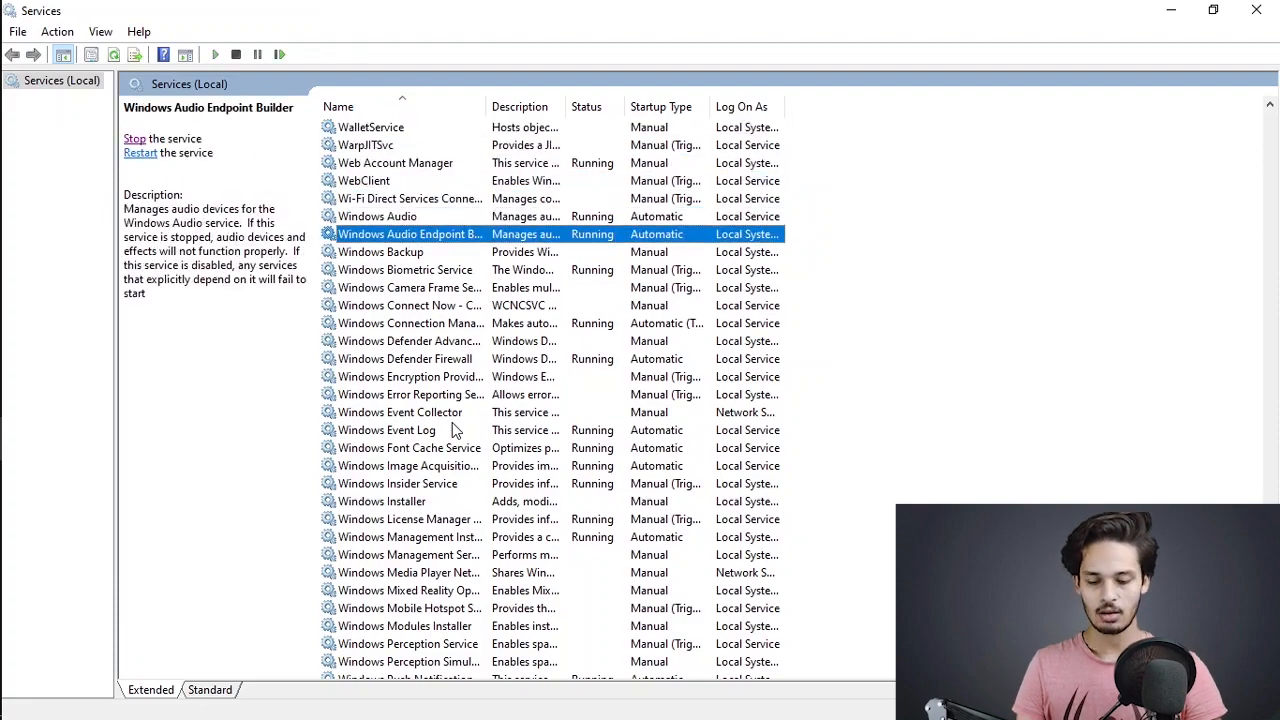
pyautogui.press('Down')
pyautogui.press('Down')
pyautogui.press('Down')
pyautogui.press('Down')
pyautogui.press('Down')
pyautogui.press('Down')
pyautogui.press('Down')
pyautogui.press('Down')
pyautogui.press('Down')
pyautogui.press('Down')
pyautogui.press('Down')
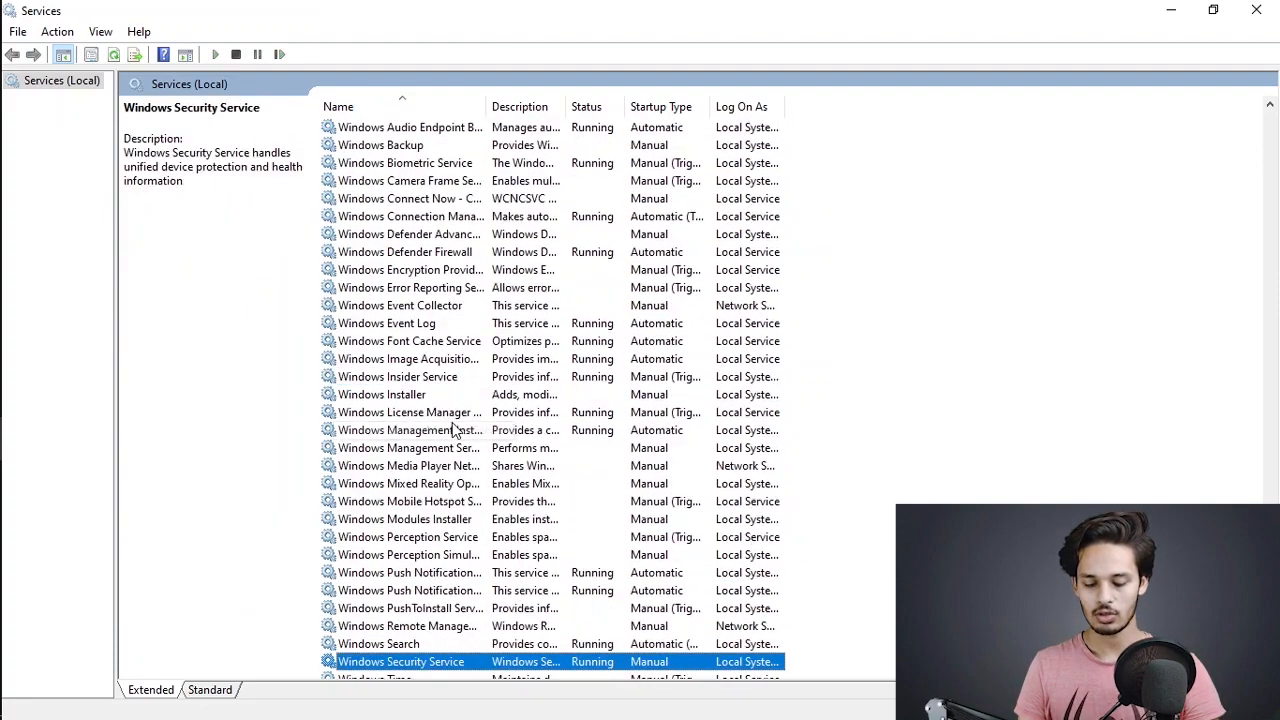
pyautogui.press('Up')
pyautogui.press('Up')
pyautogui.press('Up')
pyautogui.press('Up')
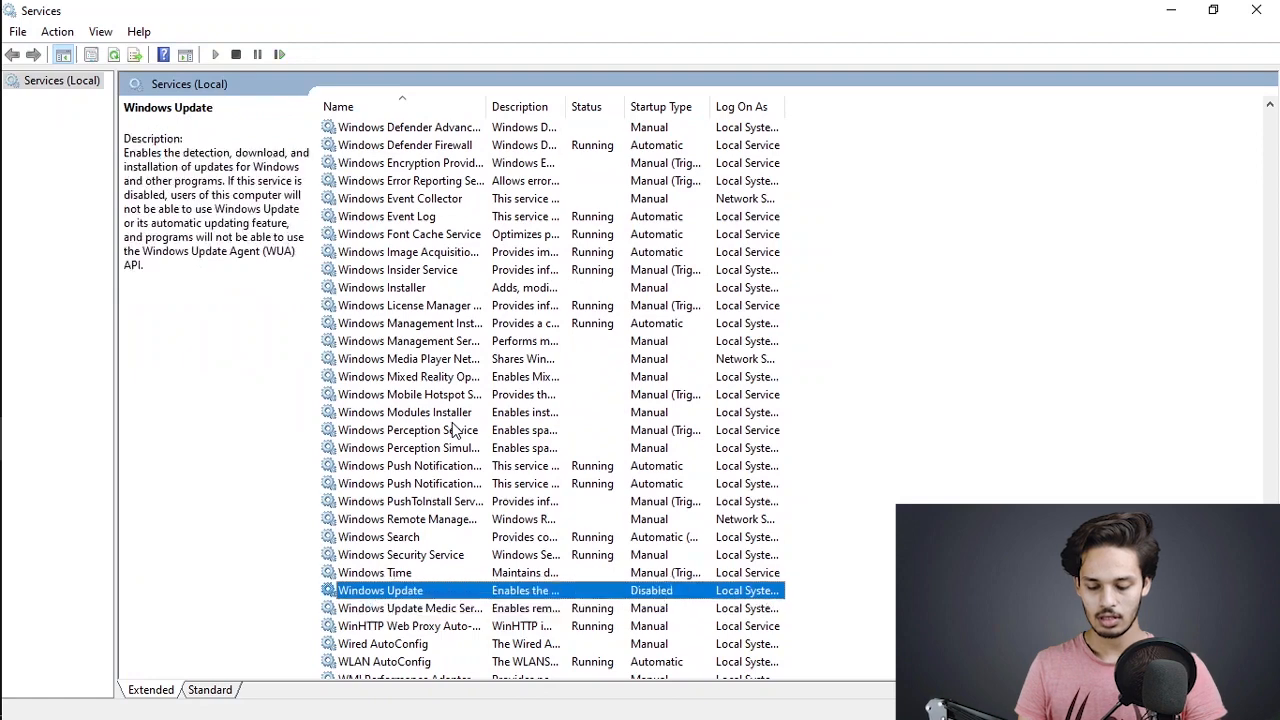
# Step: Set the Windows Update service's startup type to Disabled in its properties, applying the setting and closing the dialog
pyautogui.rightClick(668, 593)
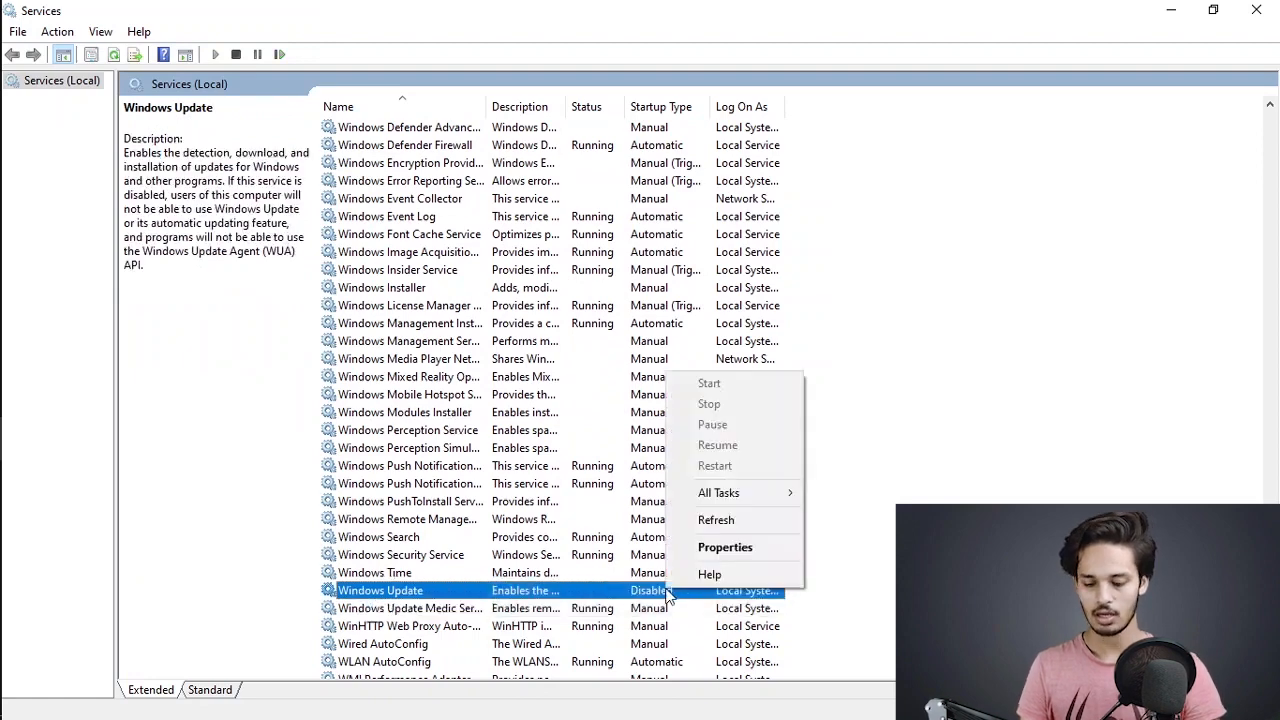
pyautogui.click(736, 548)
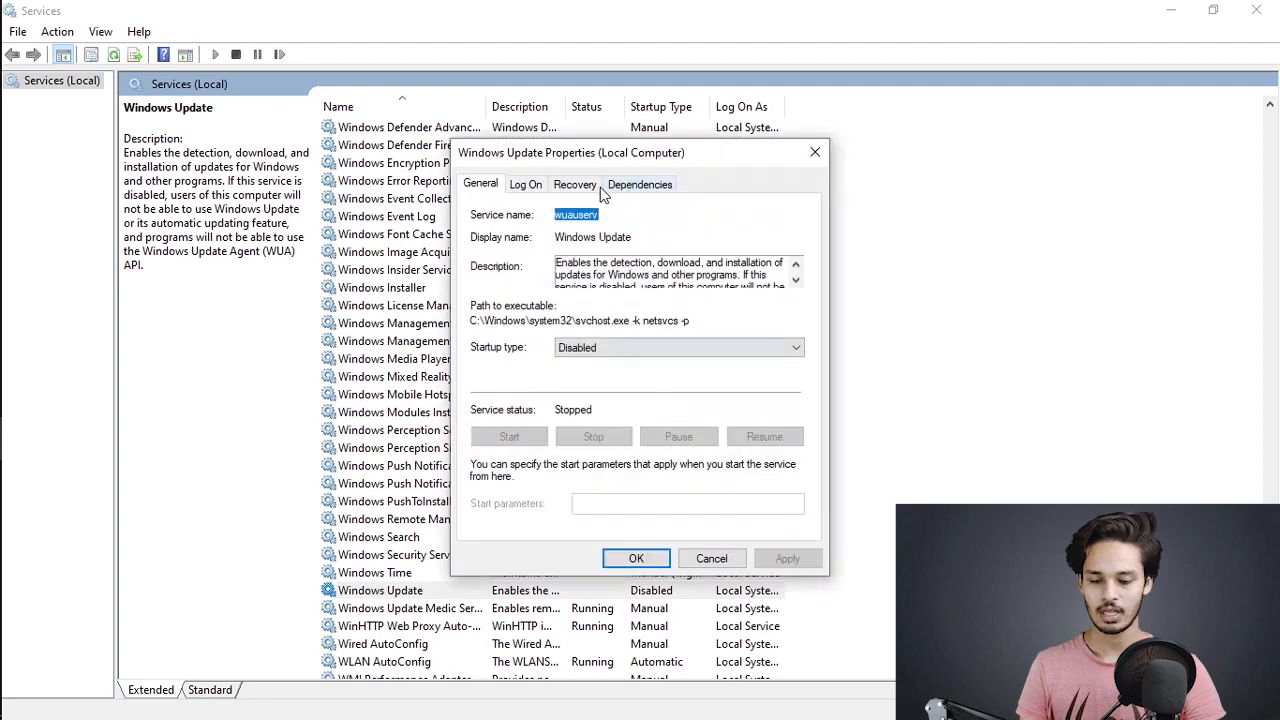
pyautogui.click(670, 352)
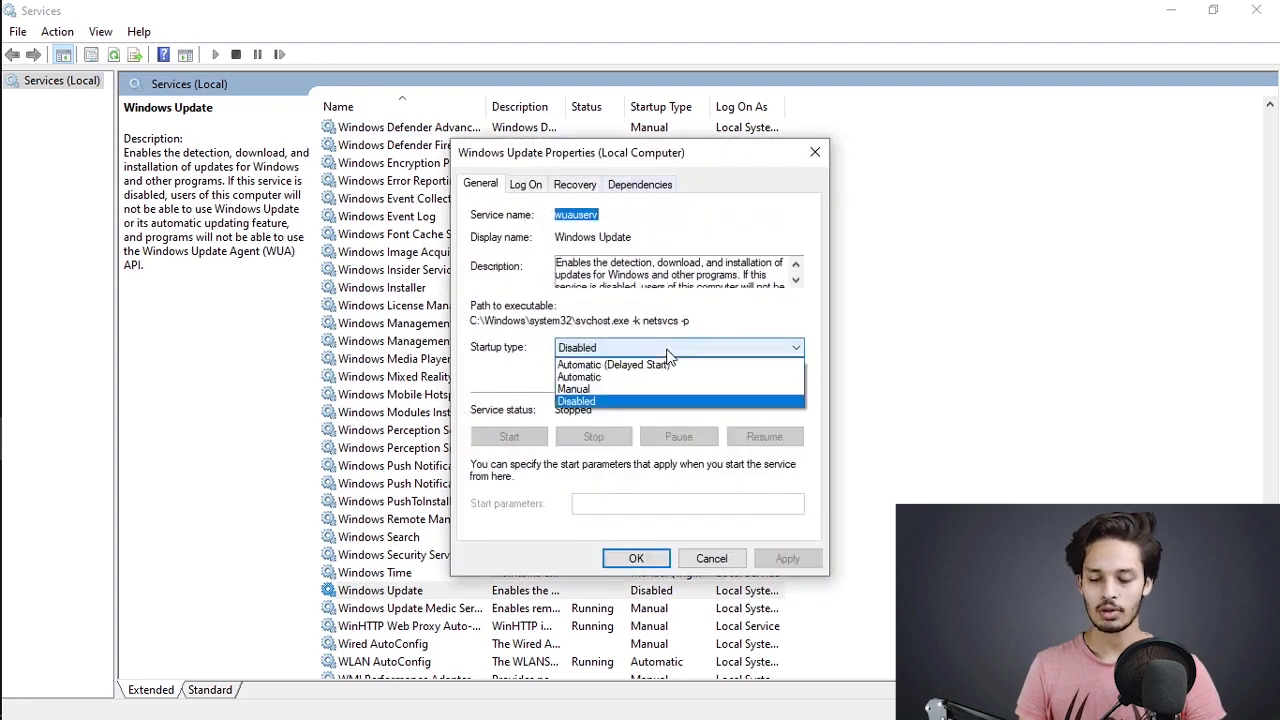
pyautogui.click(679, 402)
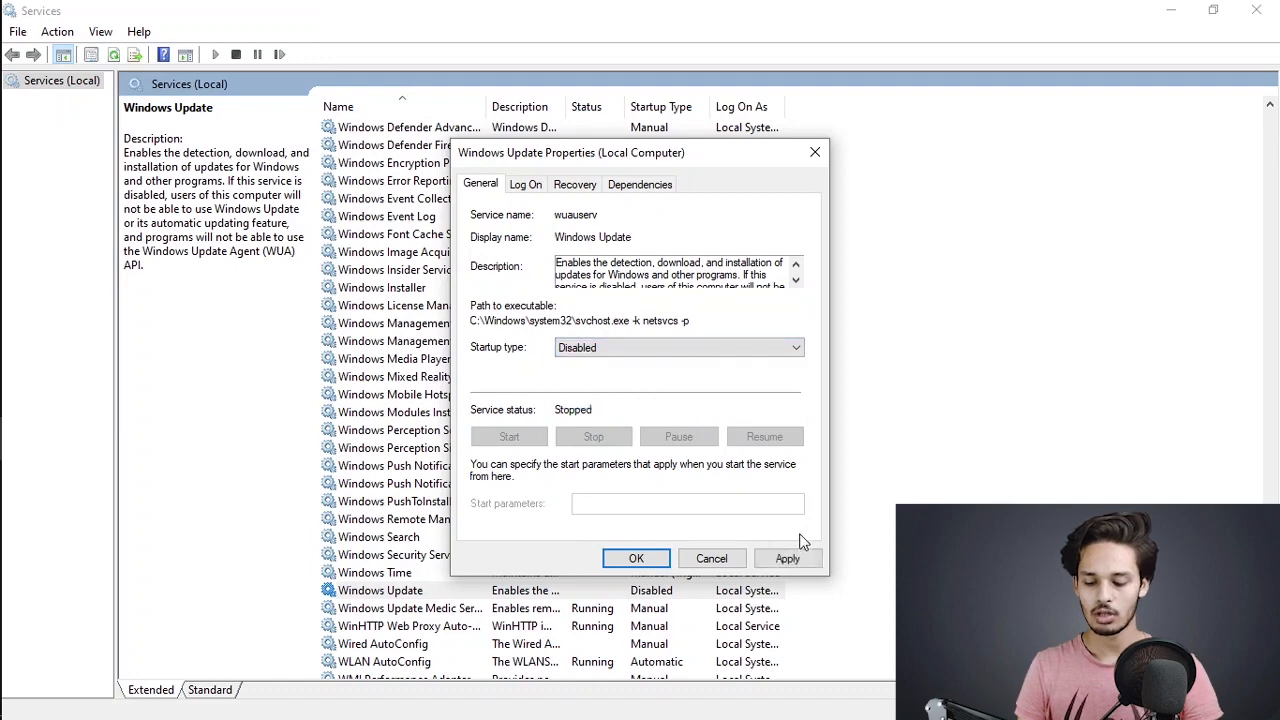
pyautogui.click(801, 563)
pyautogui.click(640, 558)
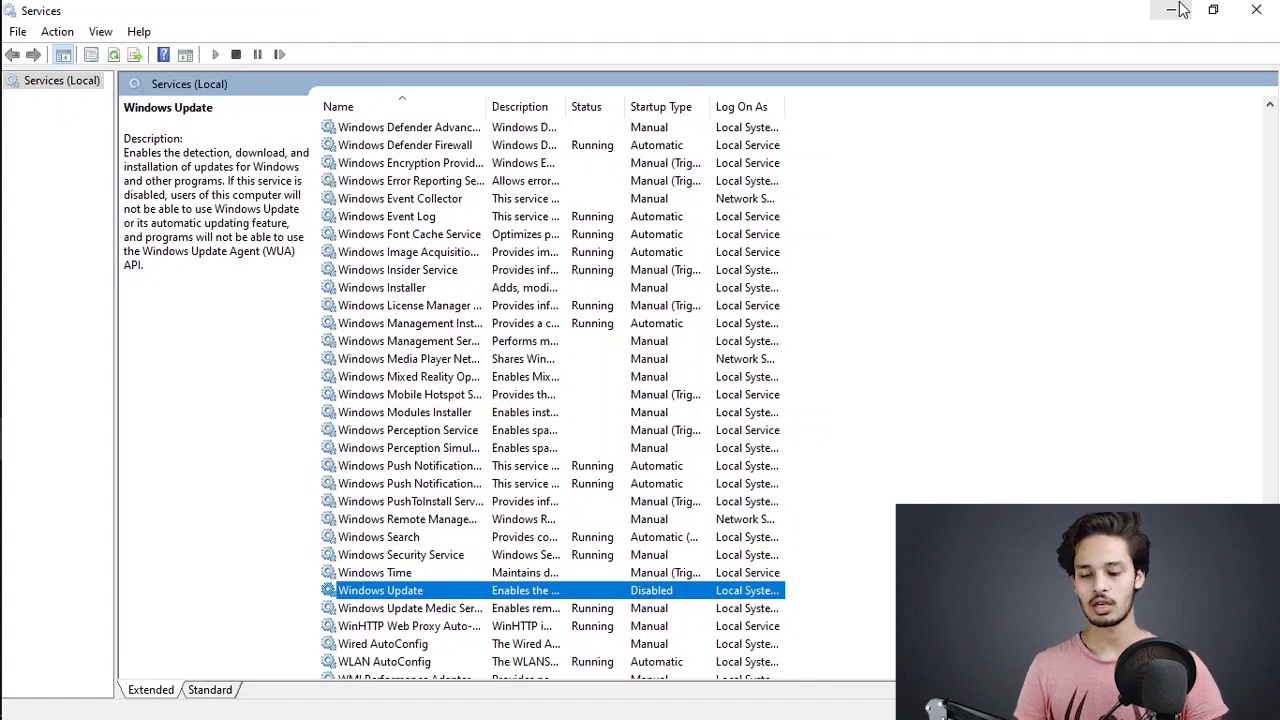
# Step: Close the Services window and return to the desktop
pyautogui.click(1174, 10)
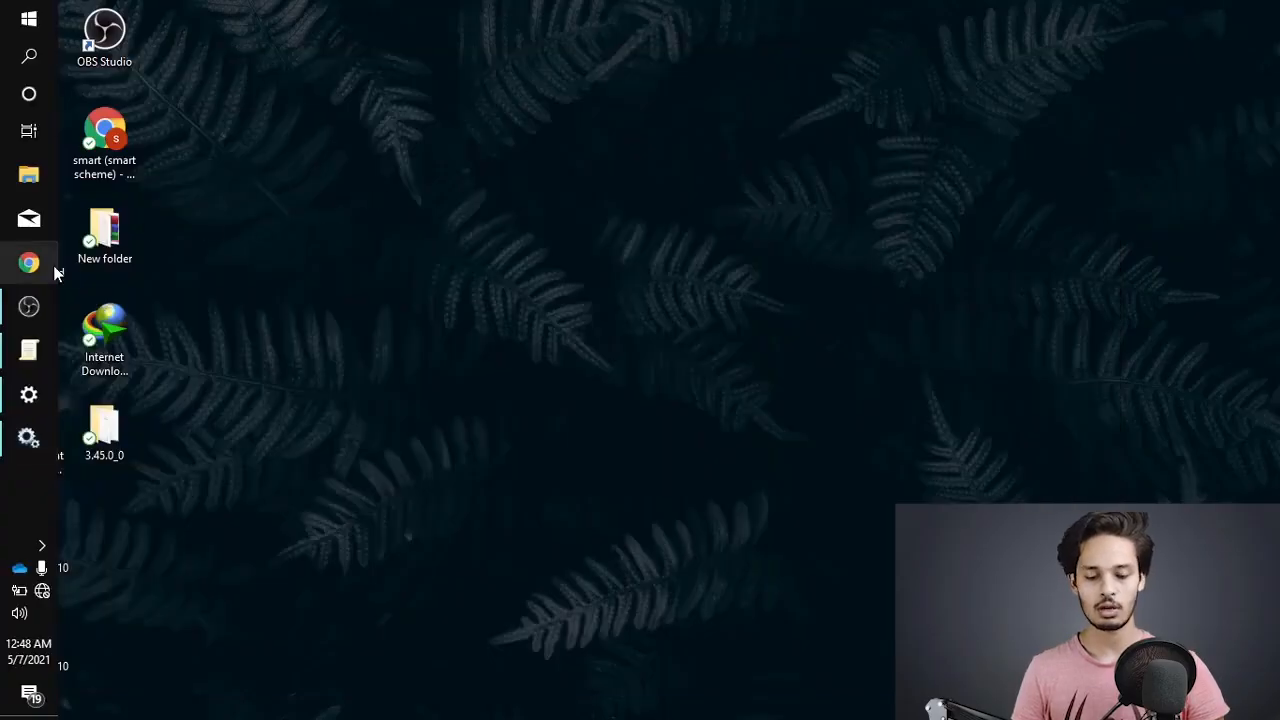
pyautogui.moveTo(34, 298)
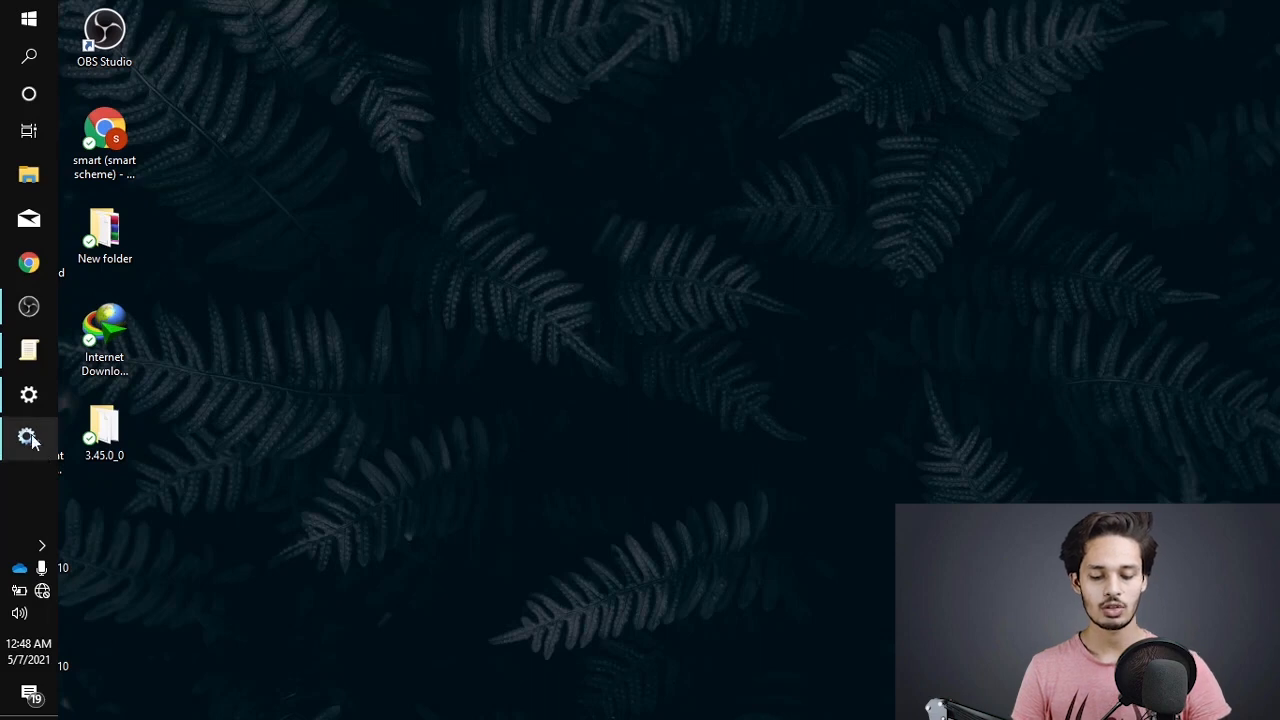
pyautogui.moveTo(37, 402)
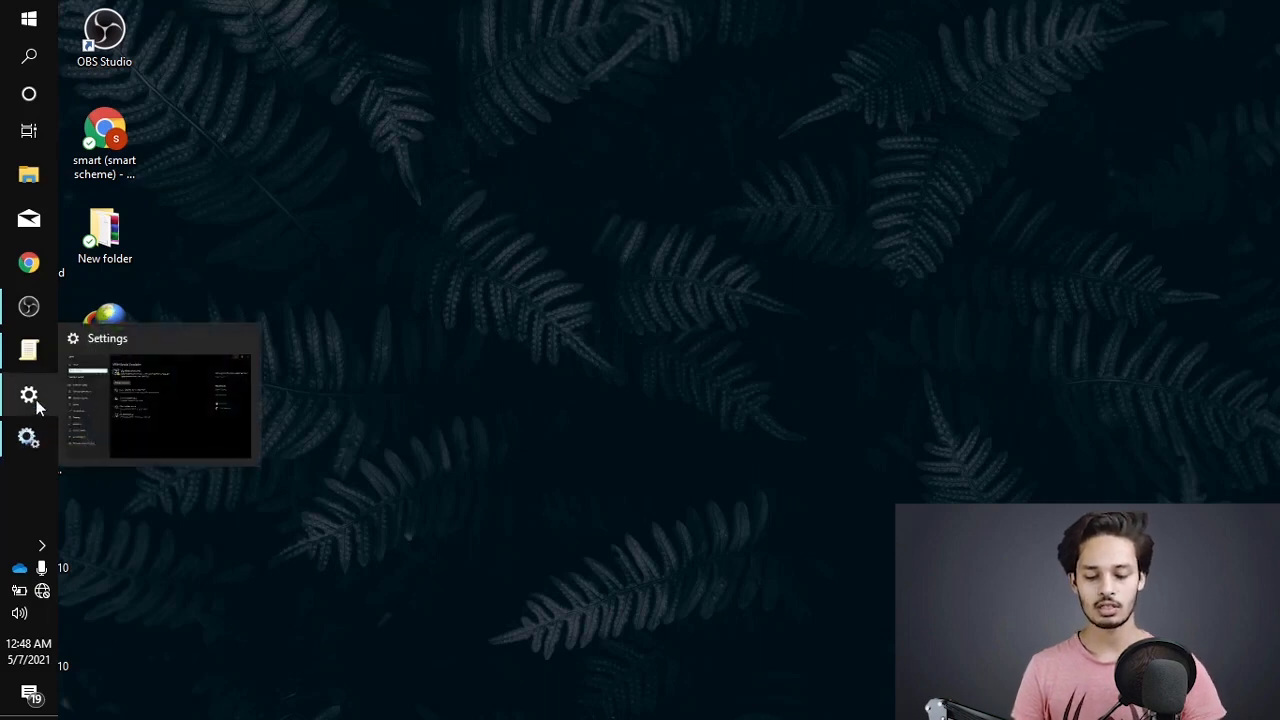
pyautogui.moveTo(28, 438)
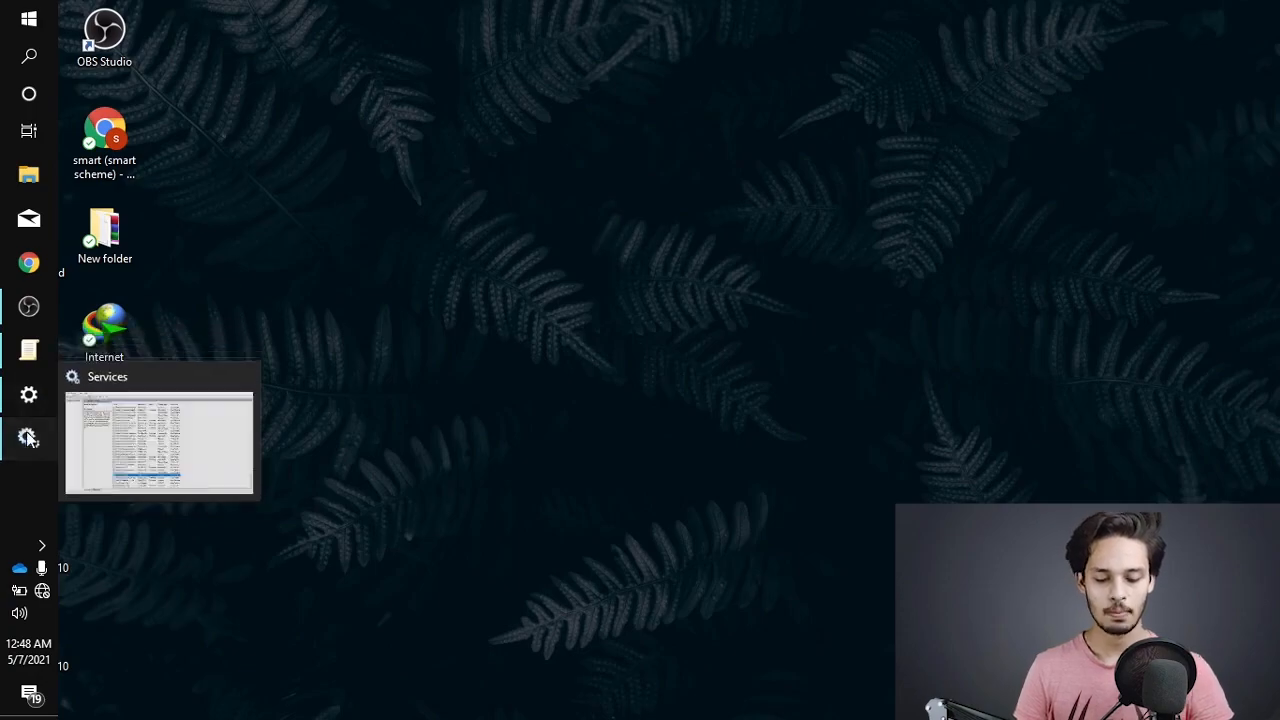
pyautogui.click(28, 438)
pyautogui.press('super+d')
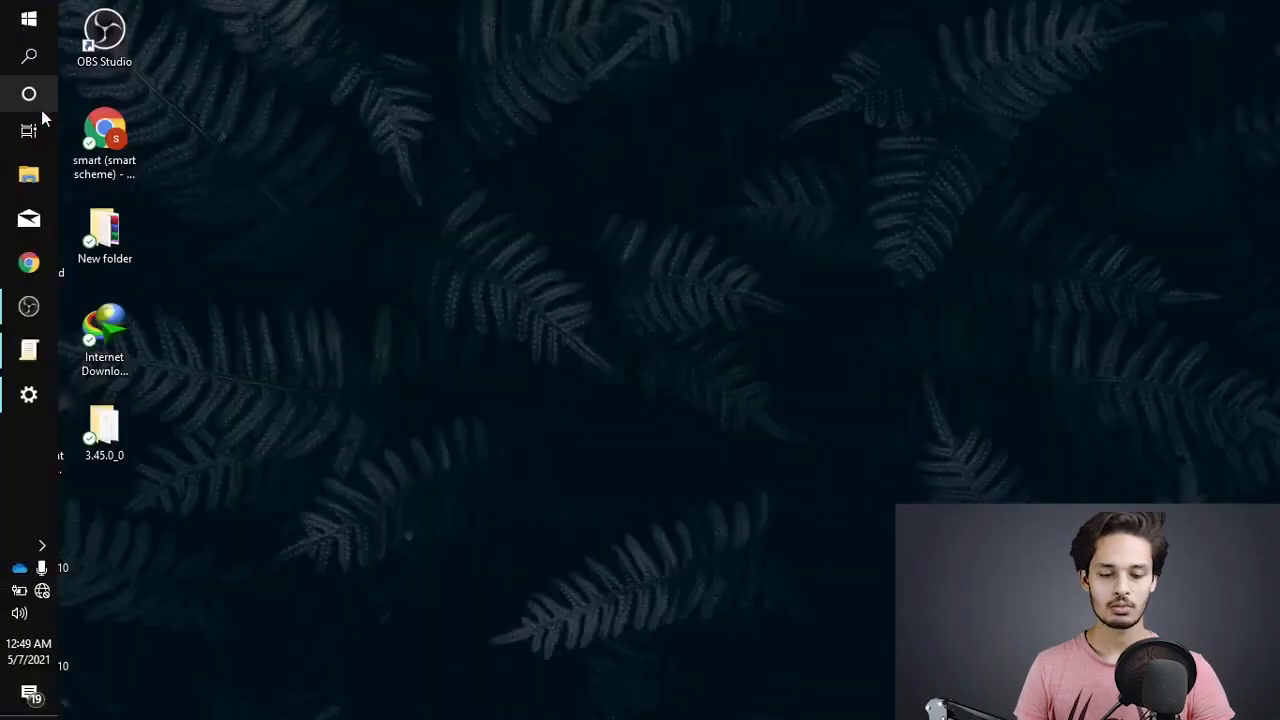
# Step: Open the Run dialog through Windows search and launch gpedit.msc
pyautogui.click(25, 60)
pyautogui.write('ru')
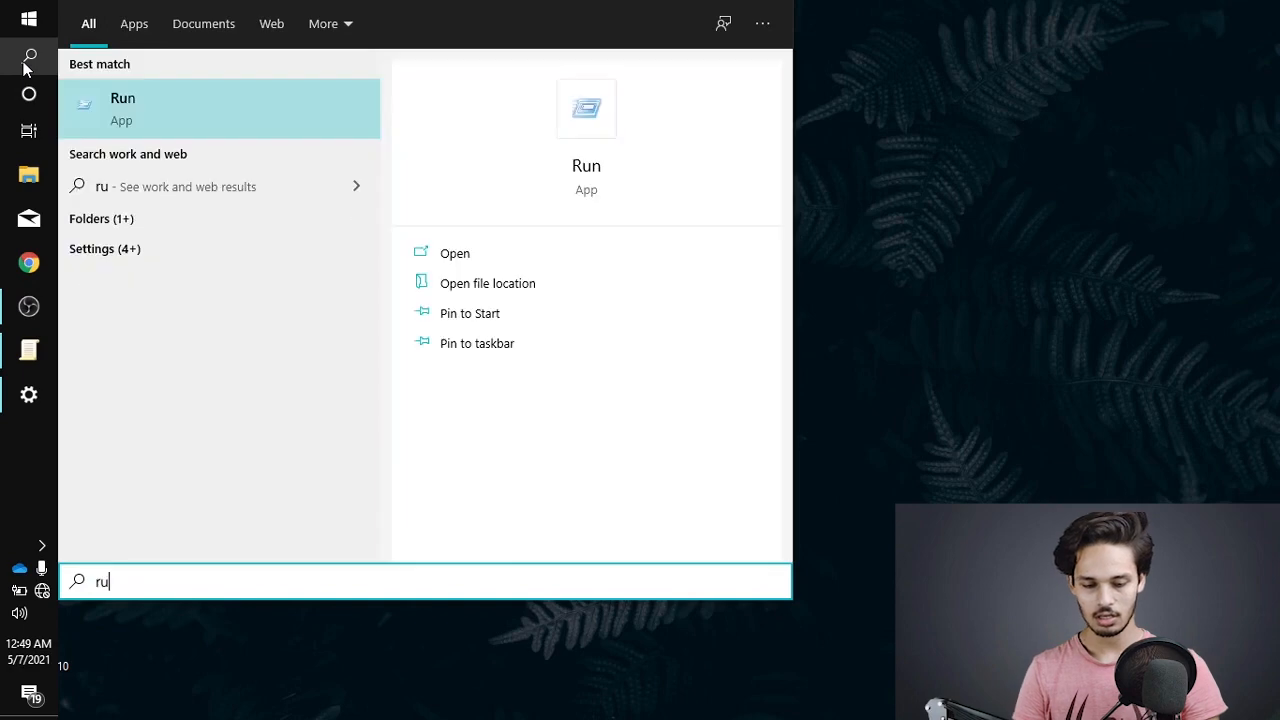
pyautogui.click(164, 108)
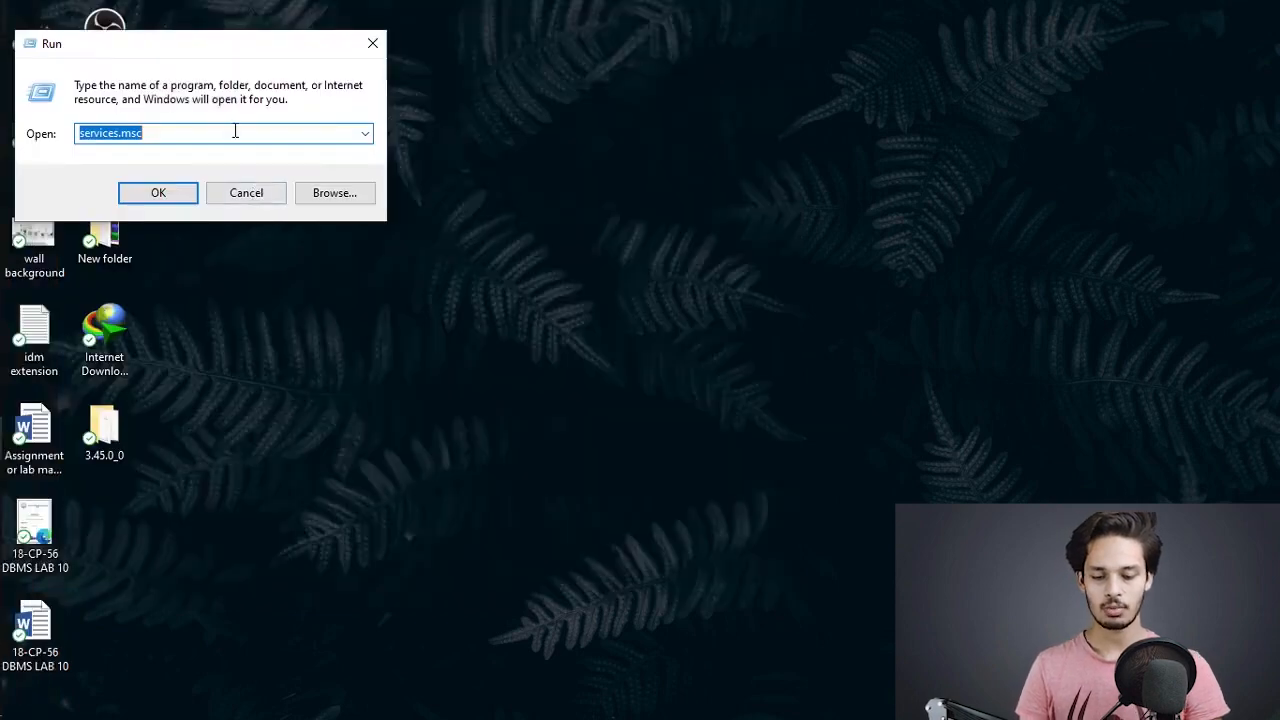
pyautogui.press('BackSpace')
pyautogui.write('gpedit')
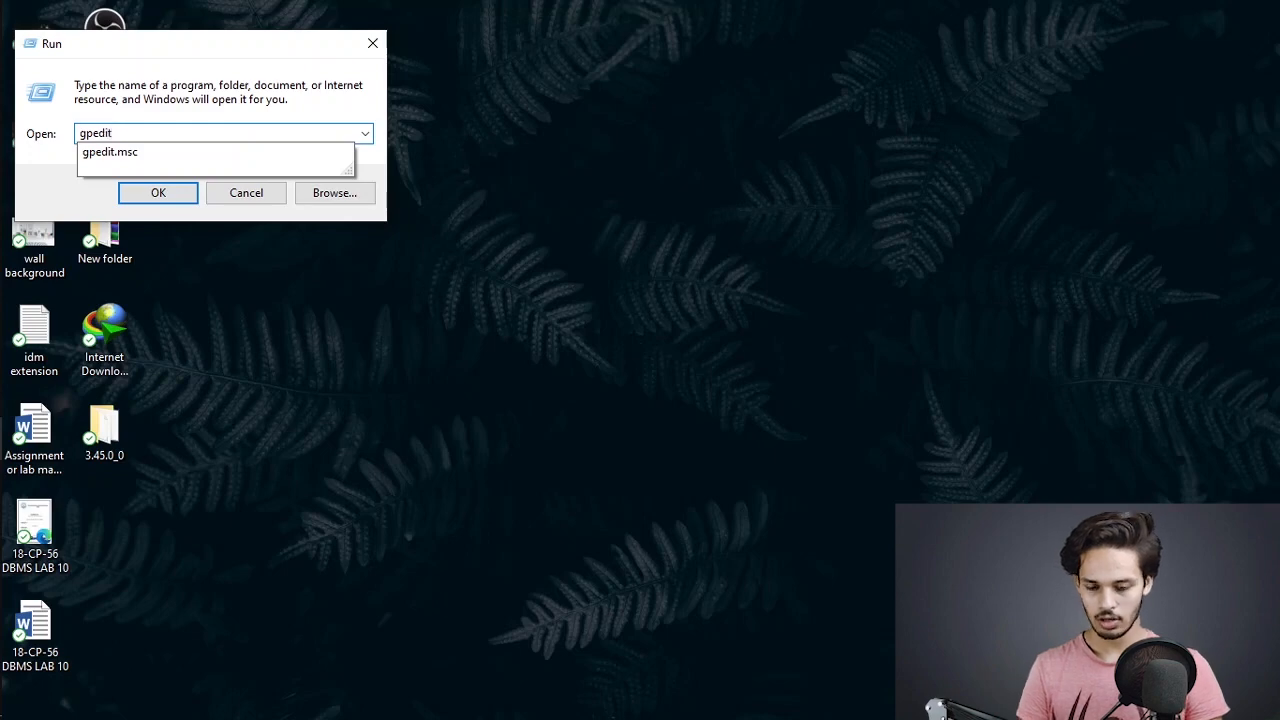
pyautogui.press('Down')
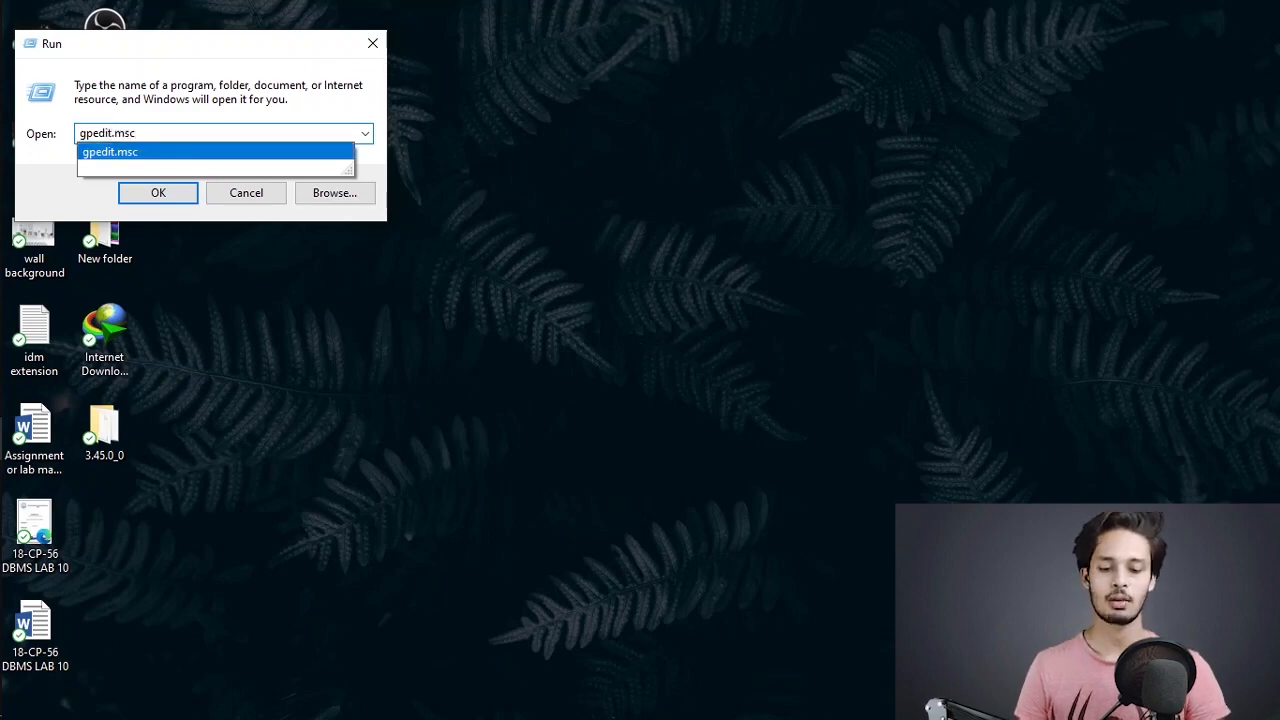
pyautogui.press('Return')
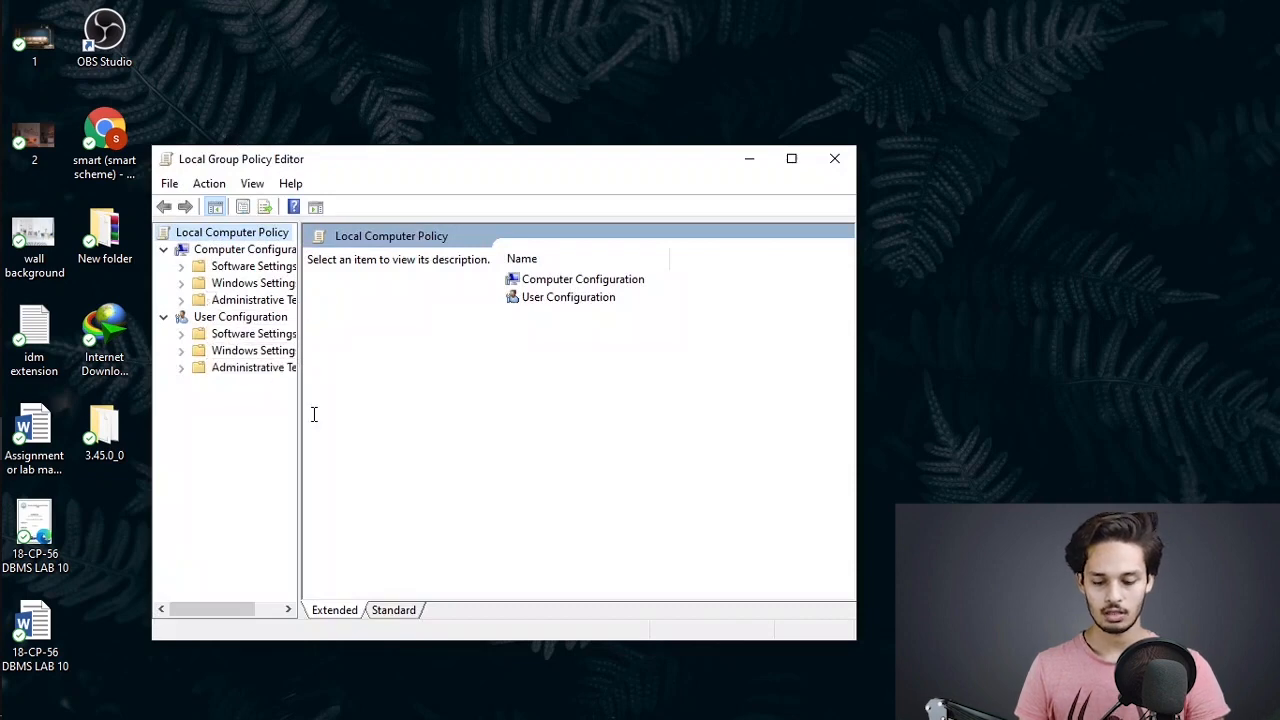
# Step: Widen the policy tree pane and maximize the Local Group Policy Editor window
pyautogui.moveTo(300, 411); pyautogui.dragTo(380, 411)
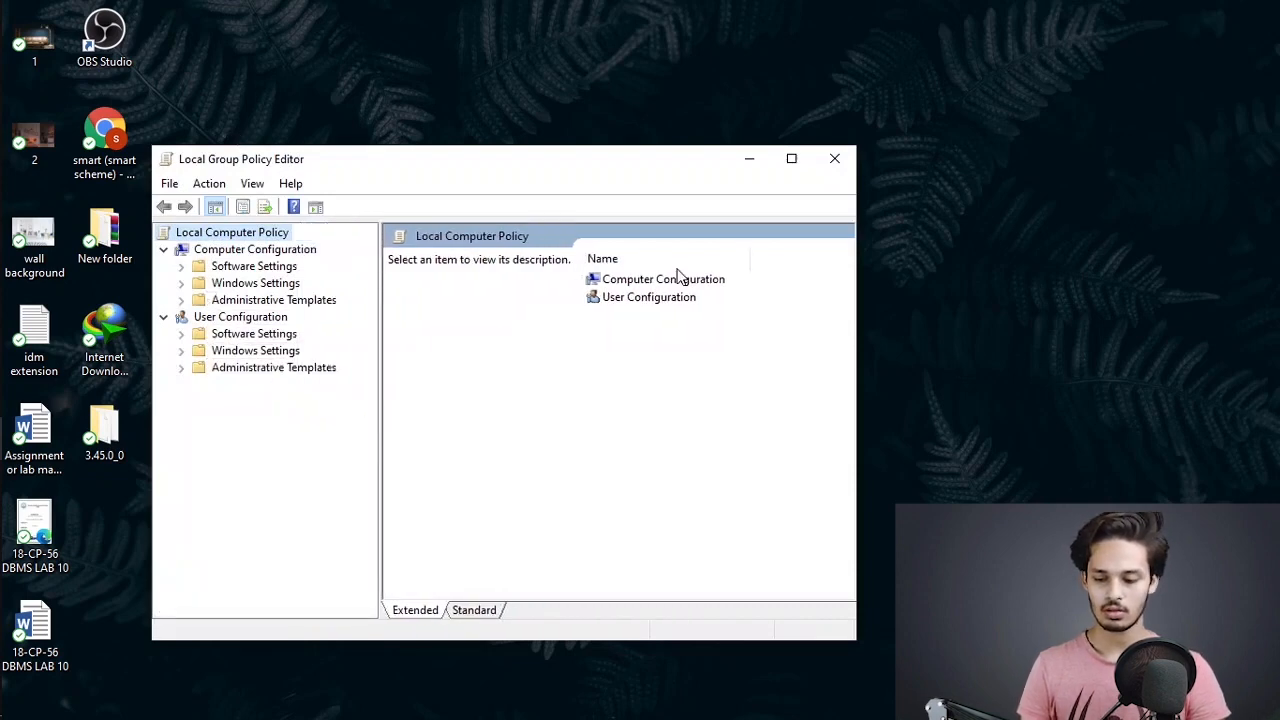
pyautogui.click(791, 158)
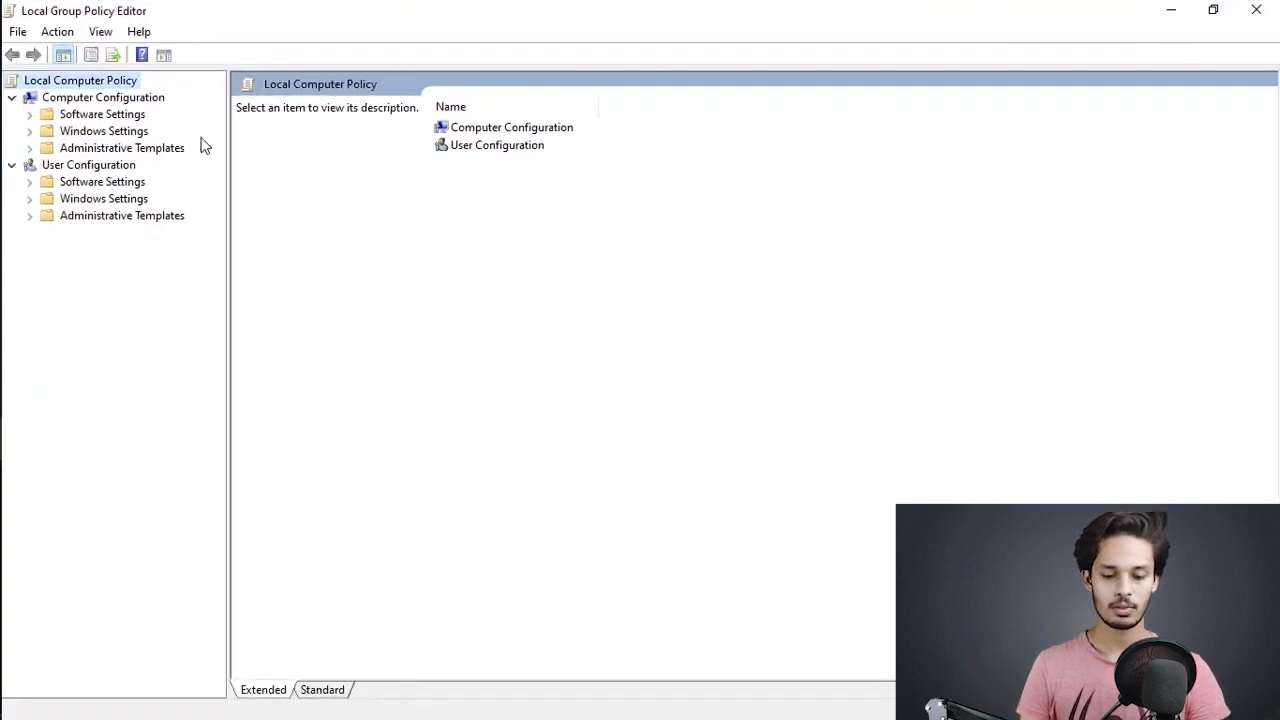
# Step: Open the Windows Update policy folder under Computer Configuration, Administrative Templates, Windows Components
pyautogui.click(29, 148)
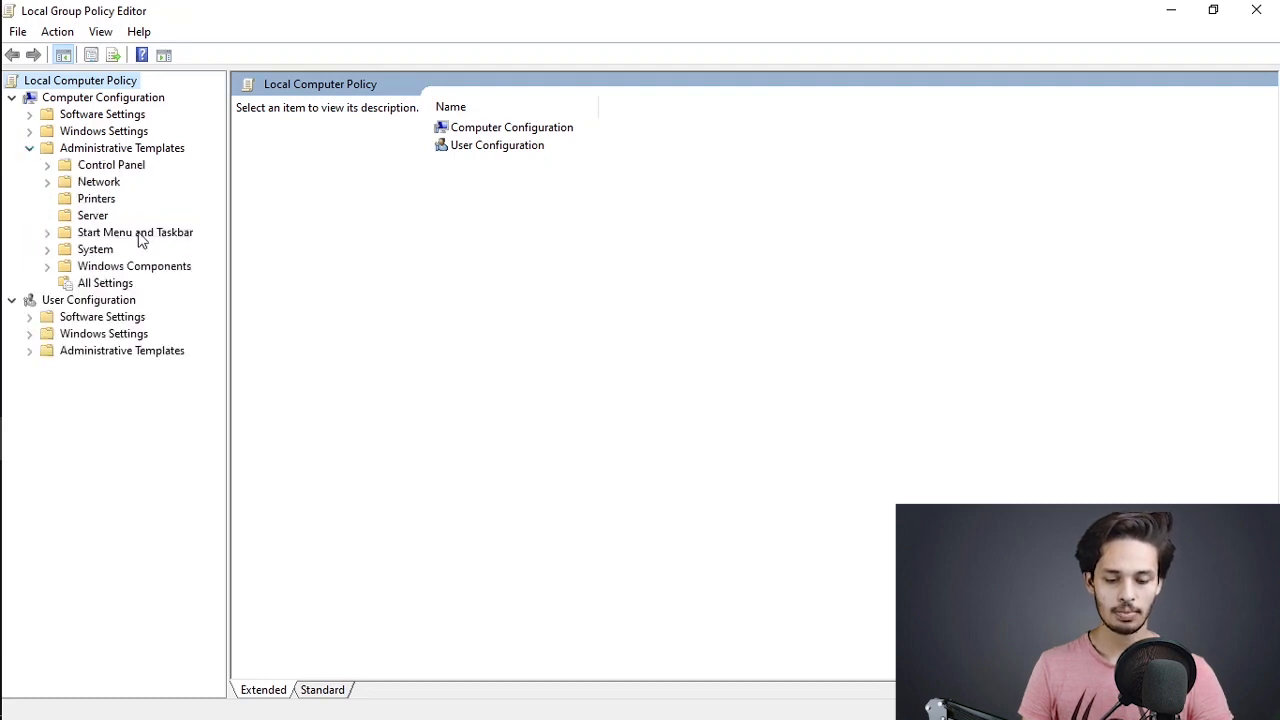
pyautogui.click(47, 268)
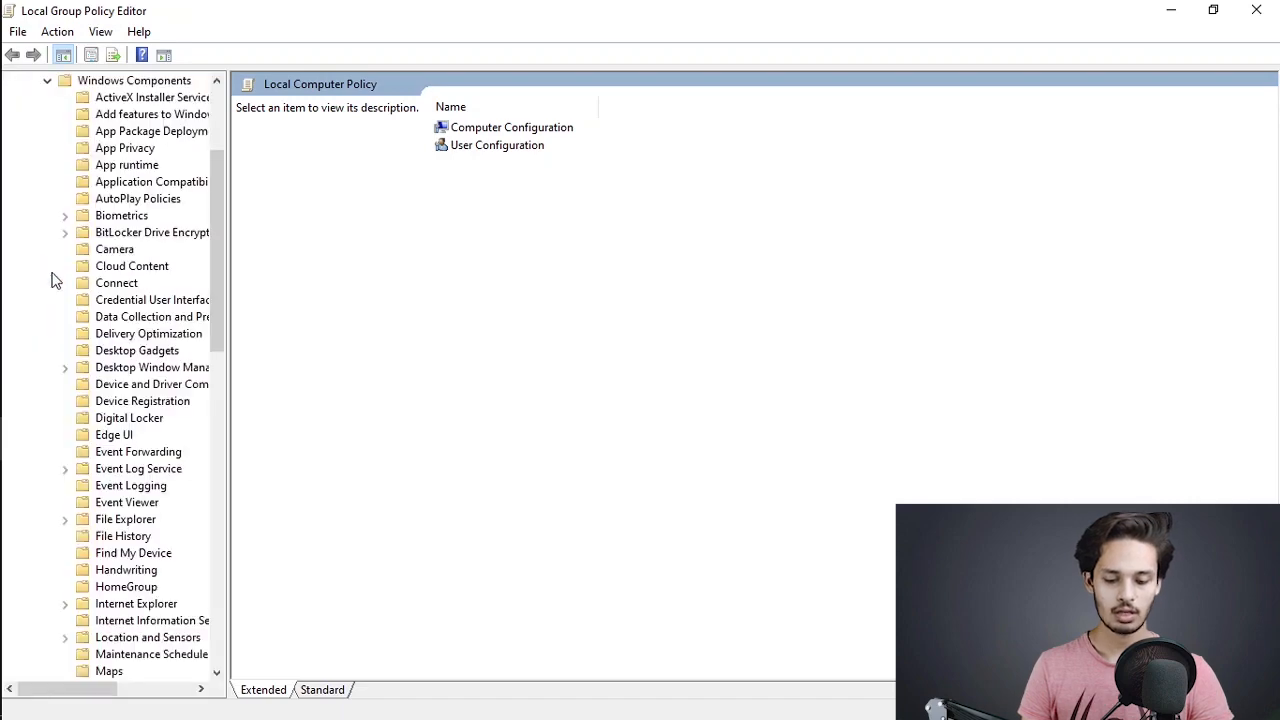
pyautogui.scroll(-12, 152, 343)
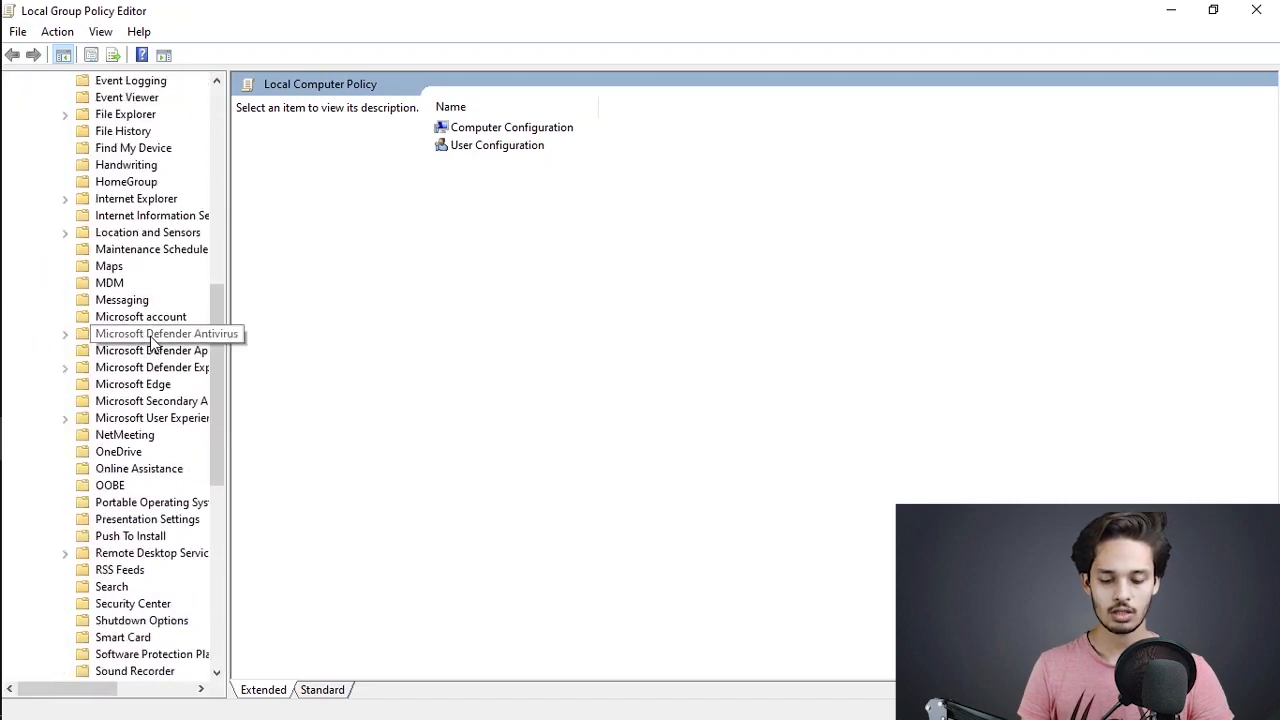
pyautogui.scroll(-7, 152, 343)
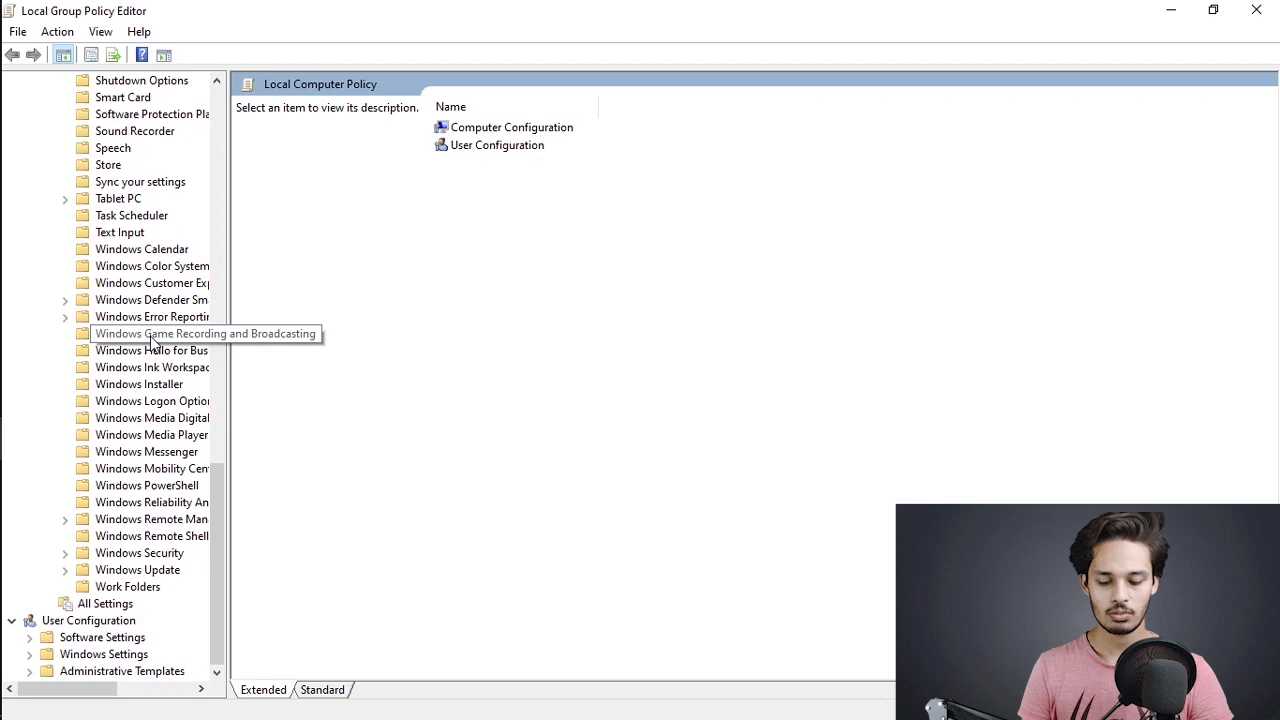
pyautogui.click(150, 571)
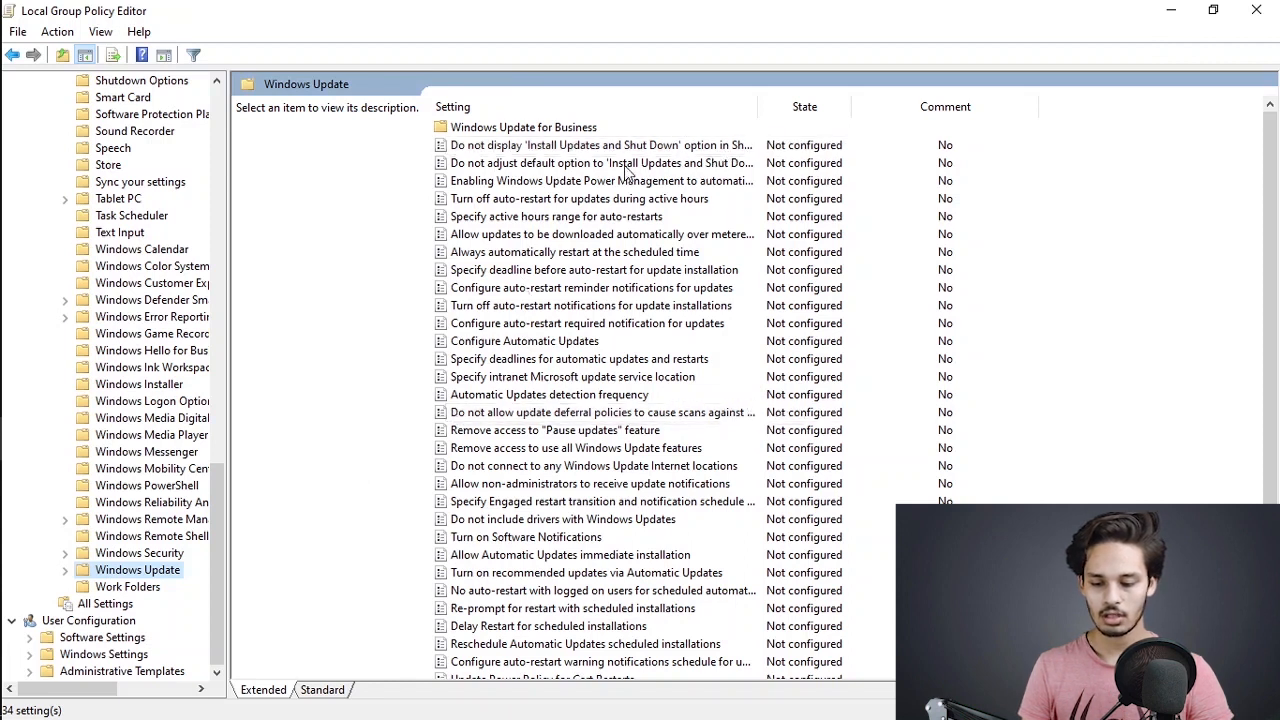
# Step: Set the Configure Automatic Updates policy to Disabled, apply and confirm it, and close the Local Group Policy Editor
pyautogui.click(488, 345)
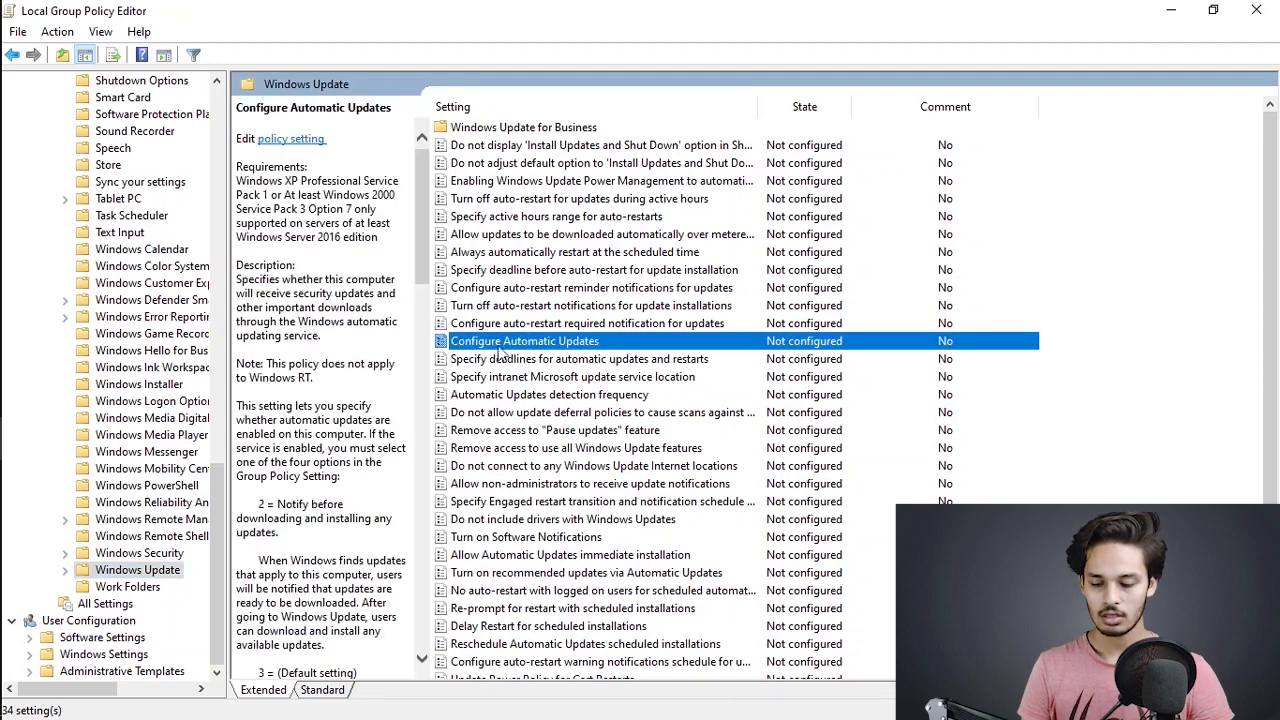
pyautogui.rightClick(766, 331)
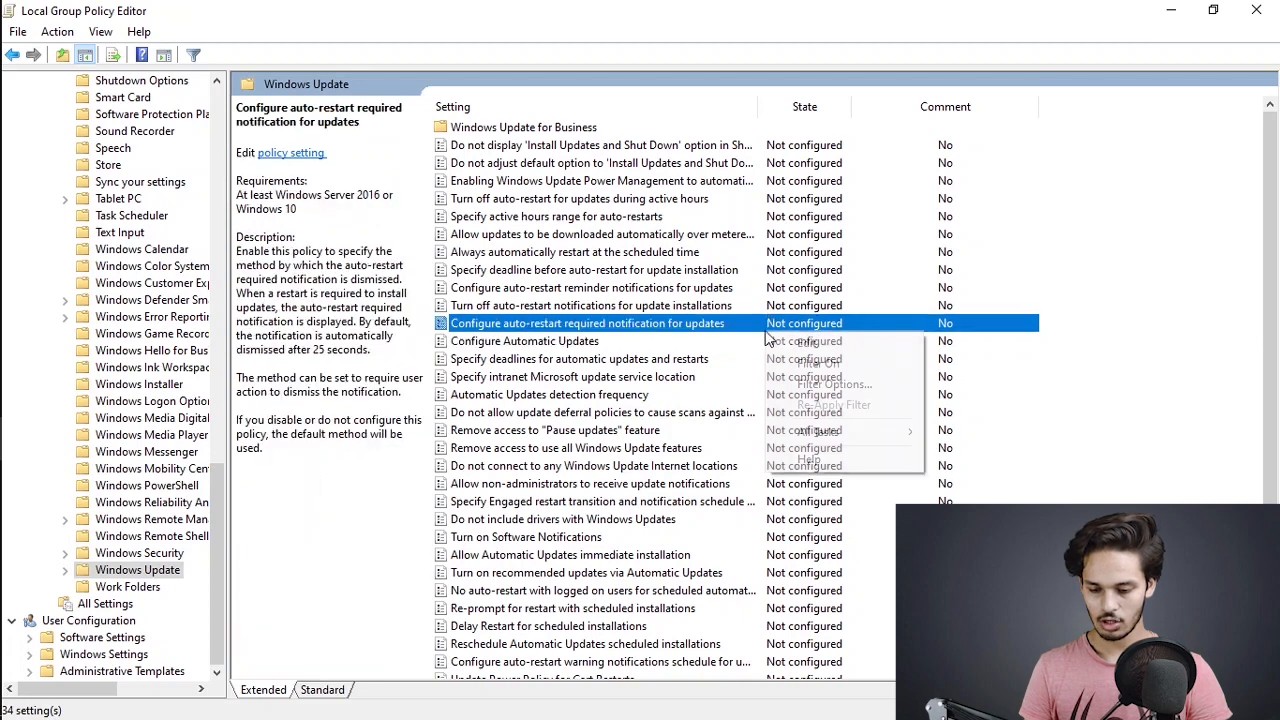
pyautogui.click(692, 345)
pyautogui.rightClick(692, 346)
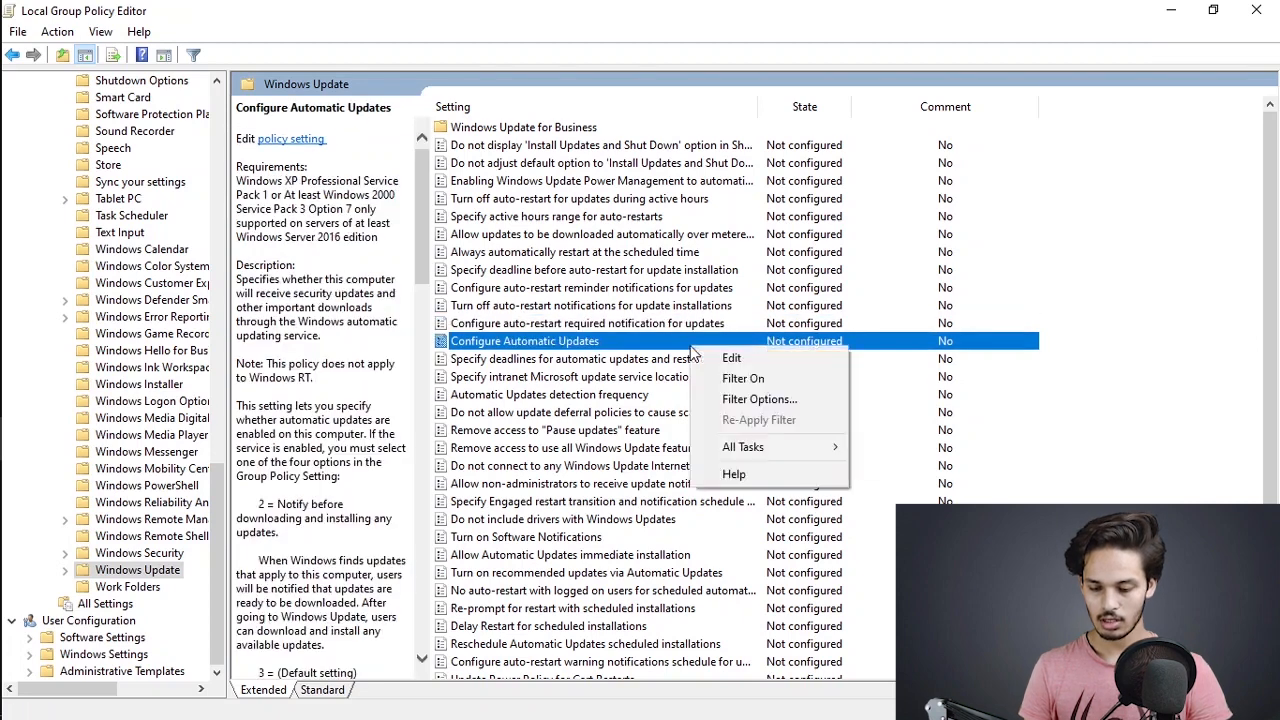
pyautogui.click(738, 364)
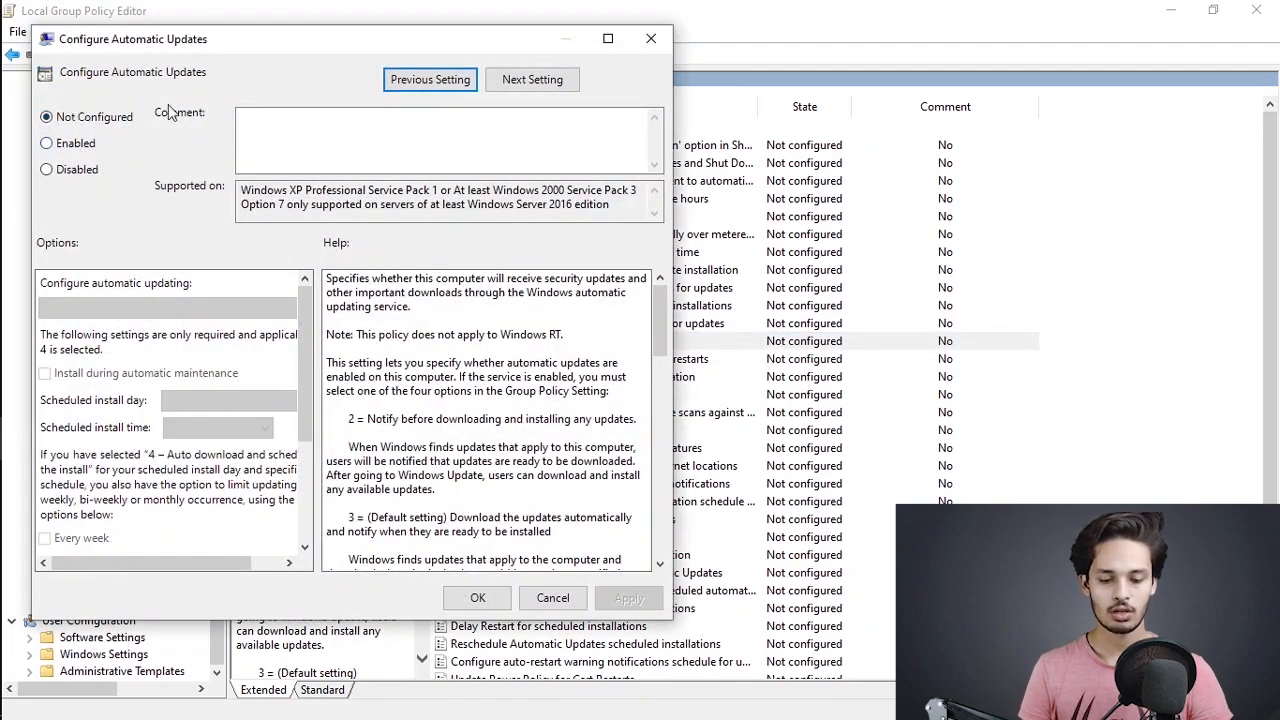
pyautogui.click(58, 173)
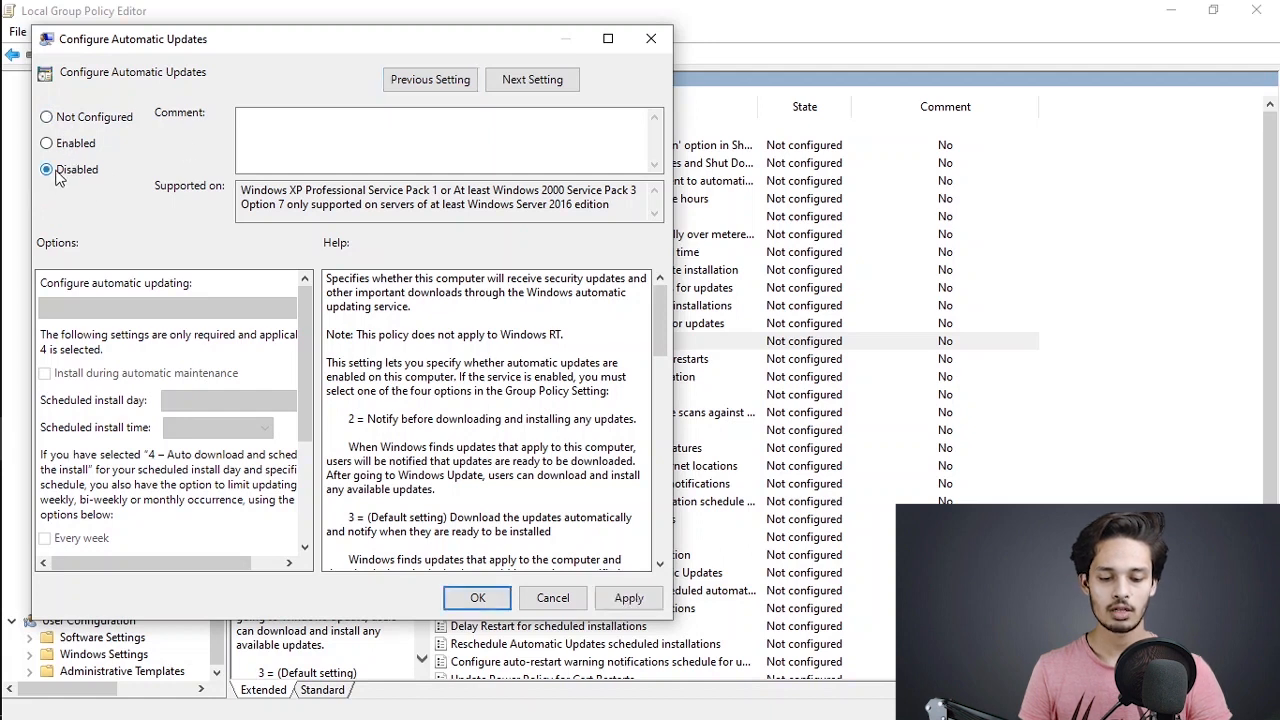
pyautogui.click(650, 605)
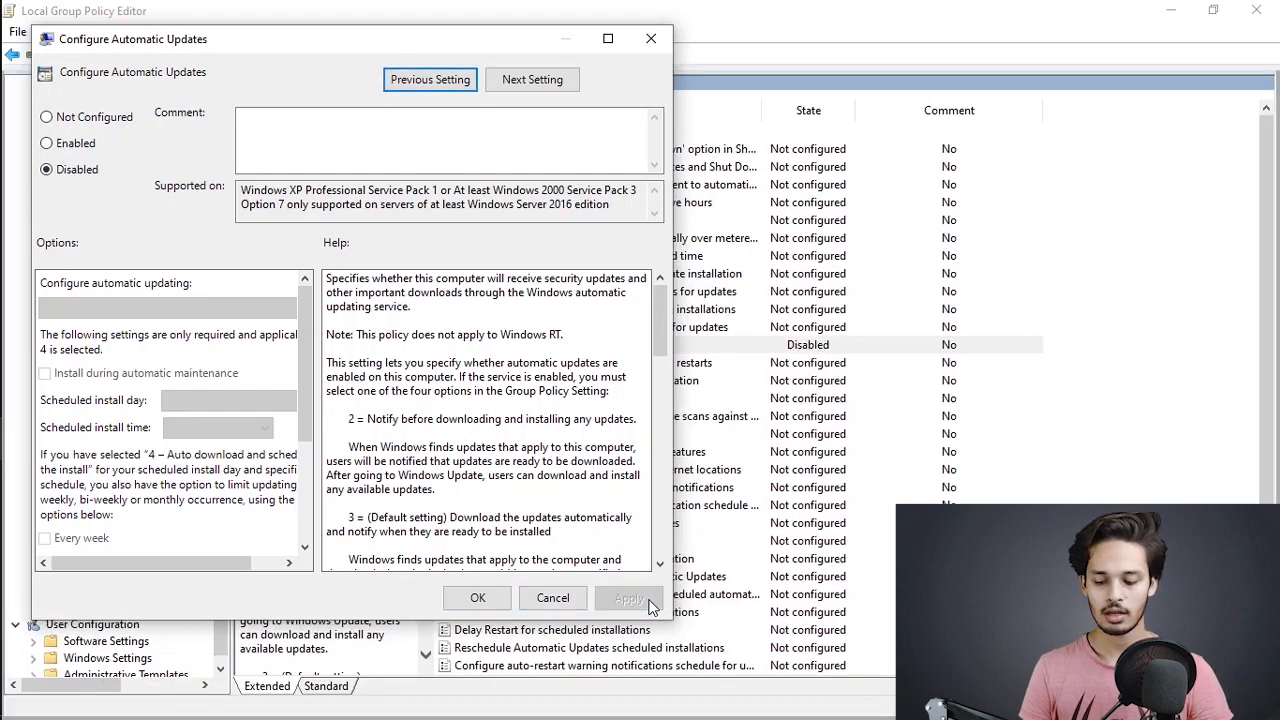
pyautogui.click(478, 608)
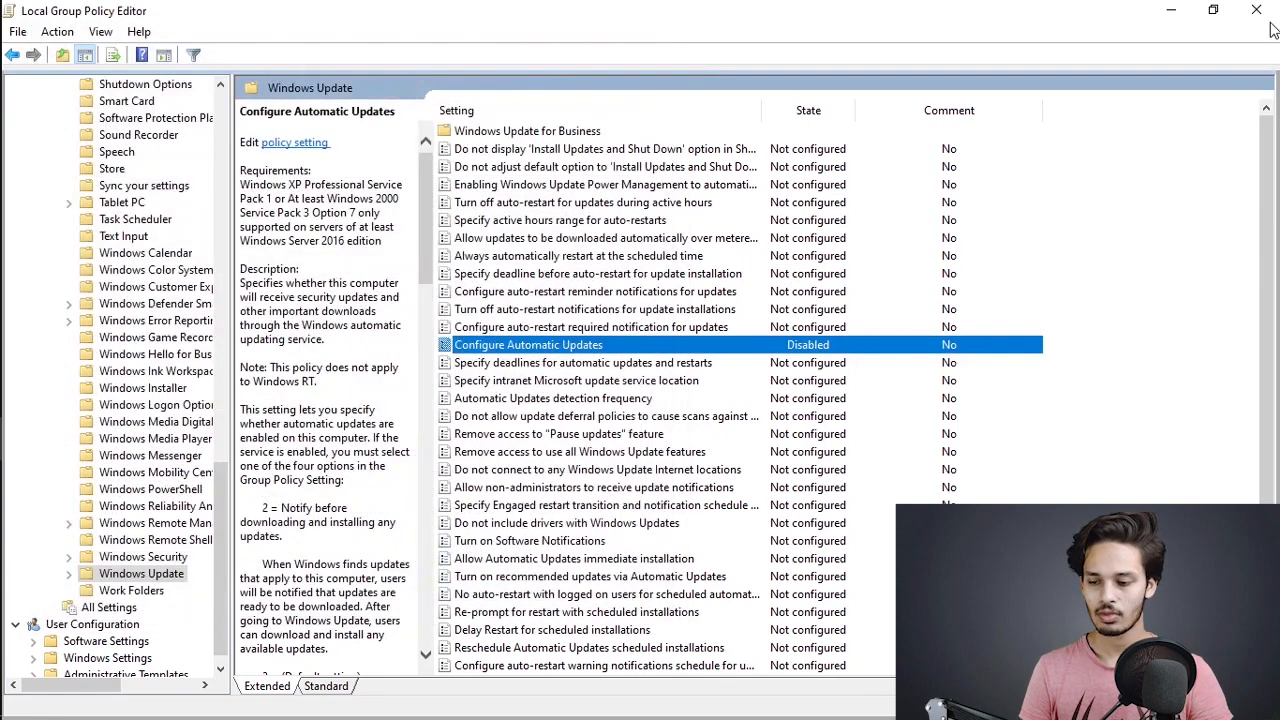
pyautogui.click(1258, 12)
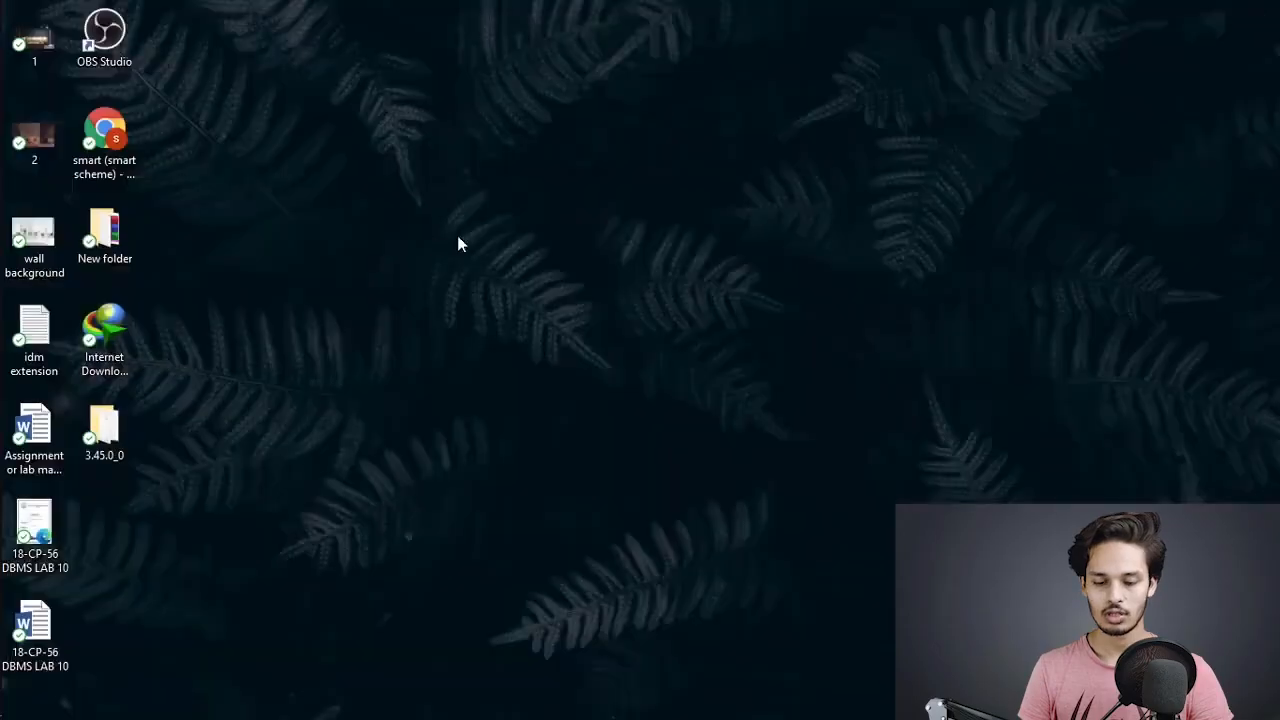
# Step: Search Windows for "windows" and open the Windows Update settings page
pyautogui.moveTo(4, 266)
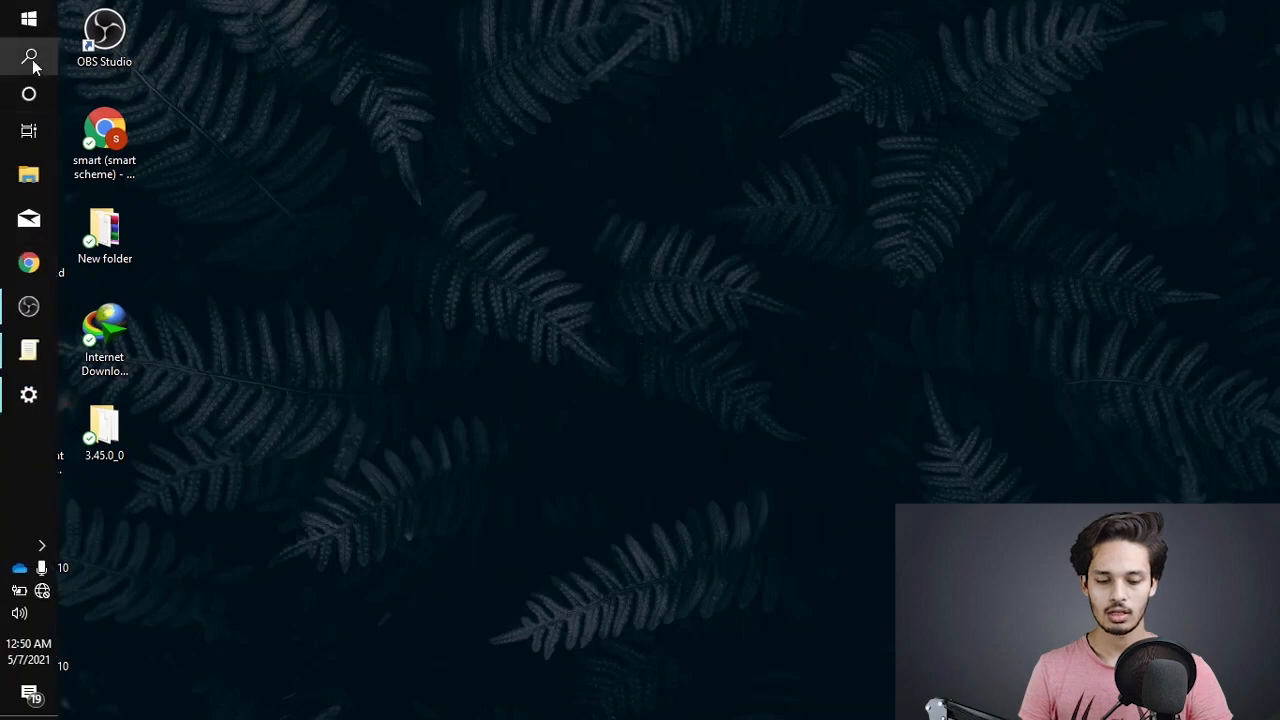
pyautogui.click(30, 58)
pyautogui.write('win')
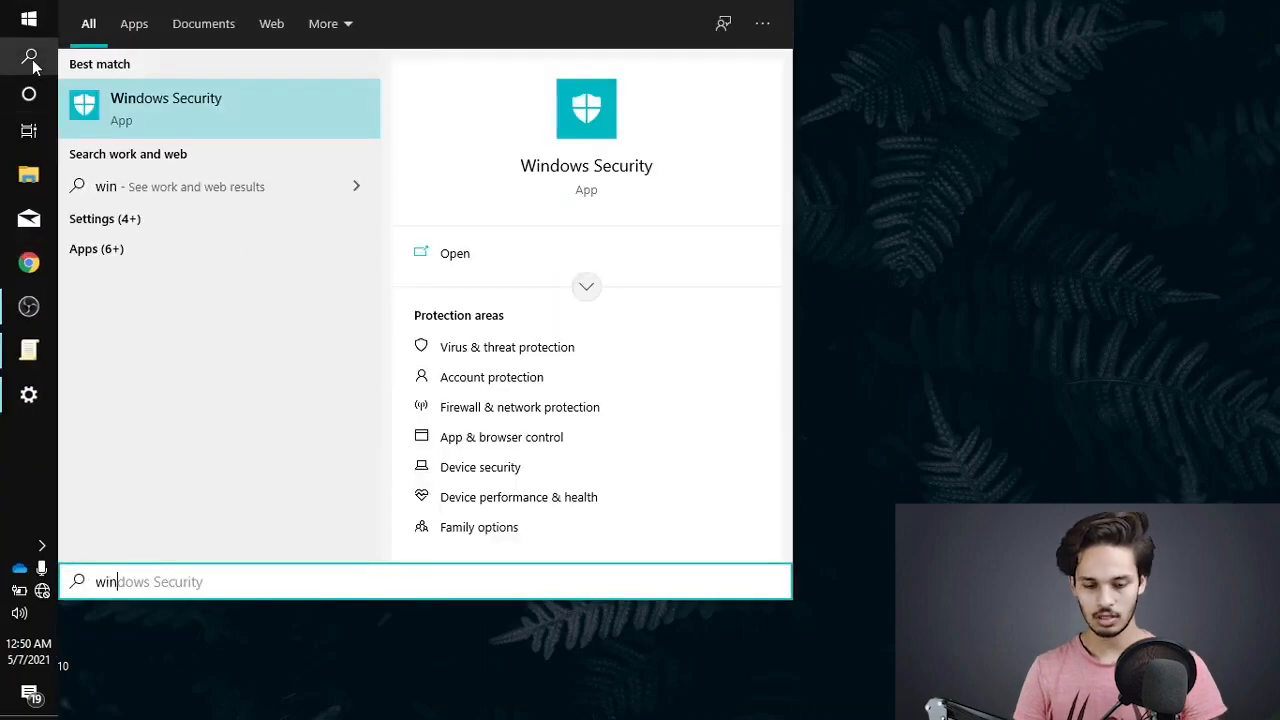
pyautogui.write('dows')
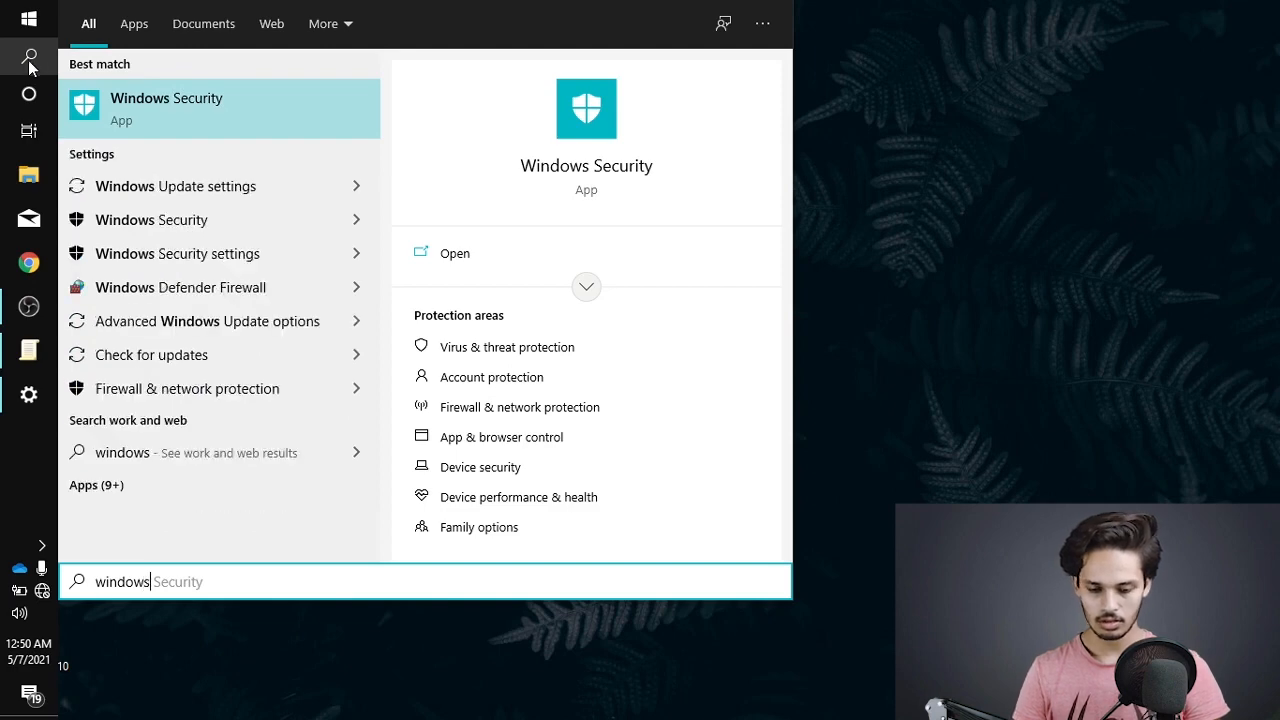
pyautogui.click(158, 186)
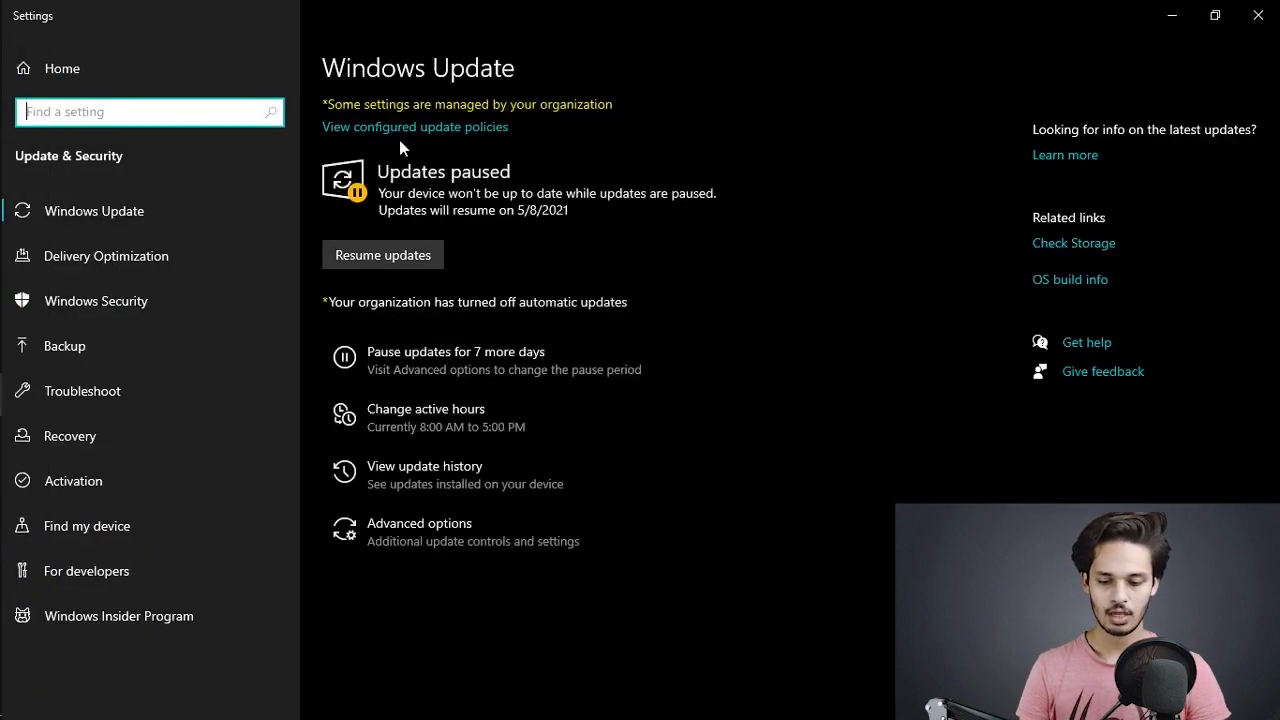